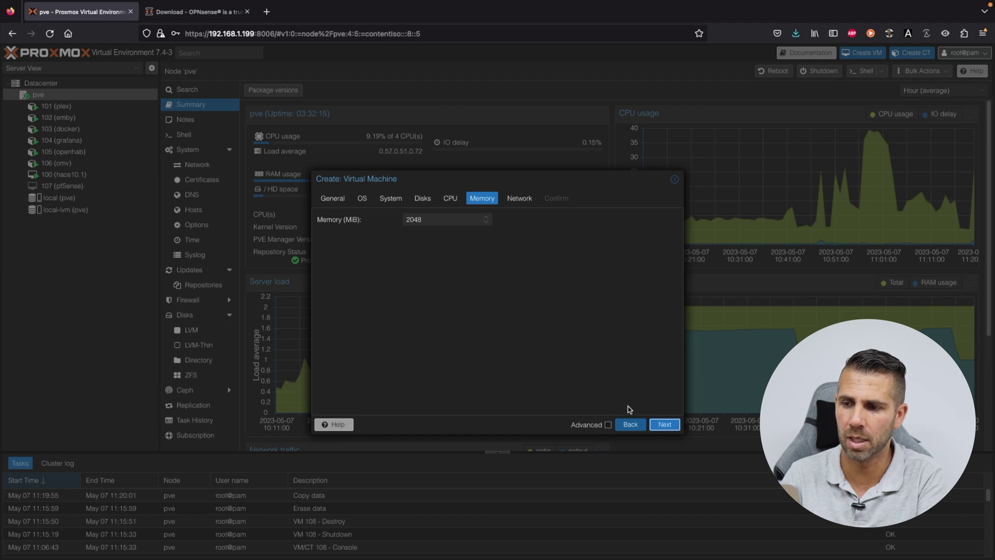
Keep 2048 MiB of memory and the VirtIO network device on vmbr0, and finish creating the OPNSense virtual machine.
left_click(665, 424)
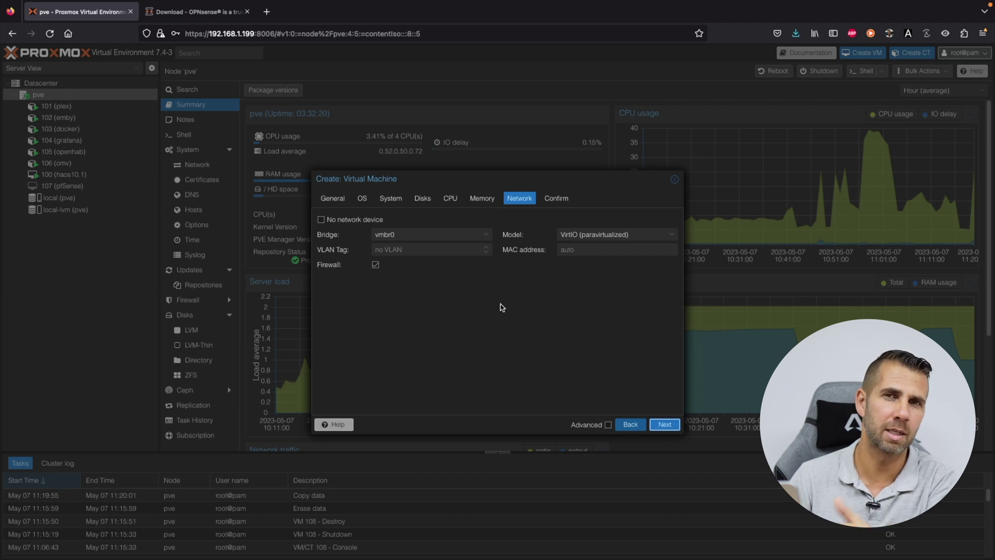
left_click(665, 425)
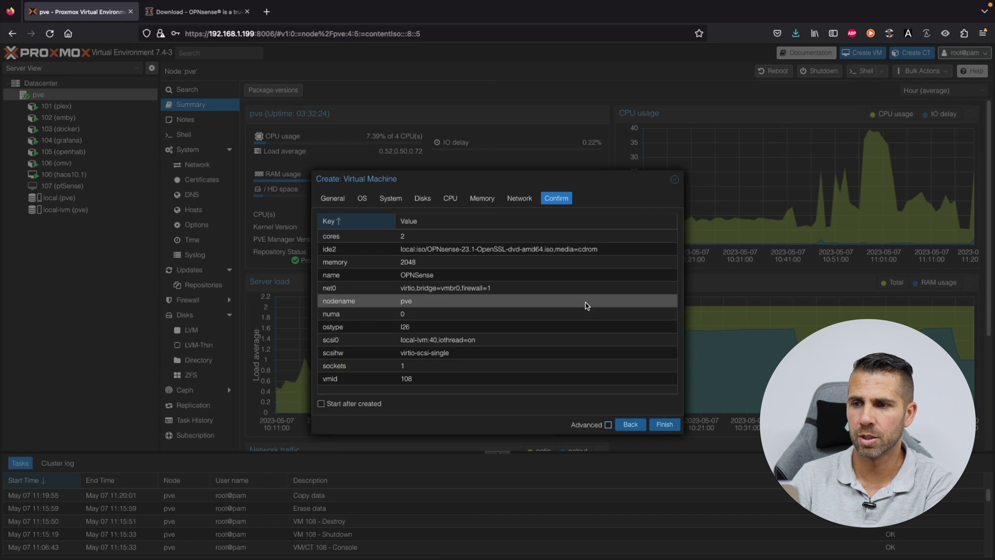
left_click(669, 424)
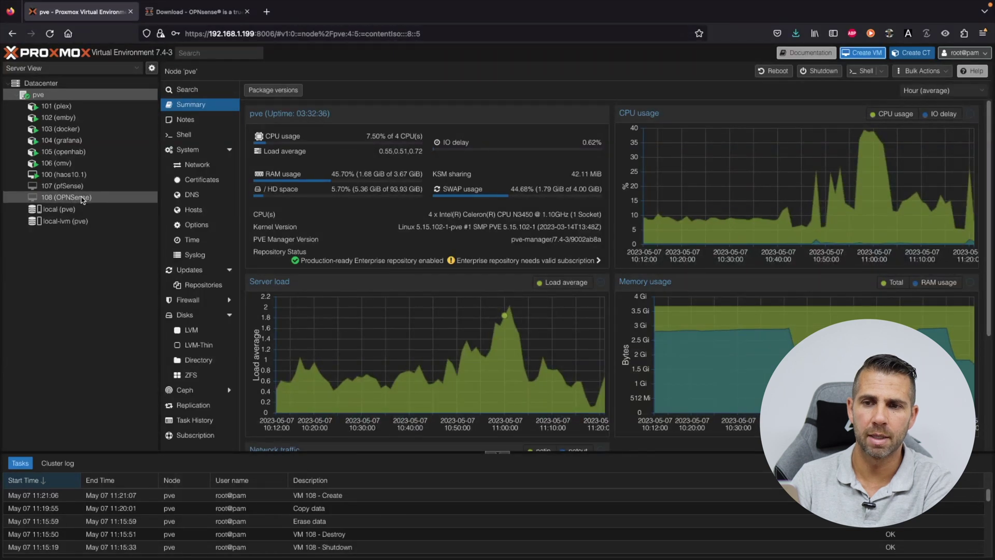
Add a second VirtIO network device on bridge vmbr1 to the hardware of virtual machine 108 (OPNSense).
left_click(82, 198)
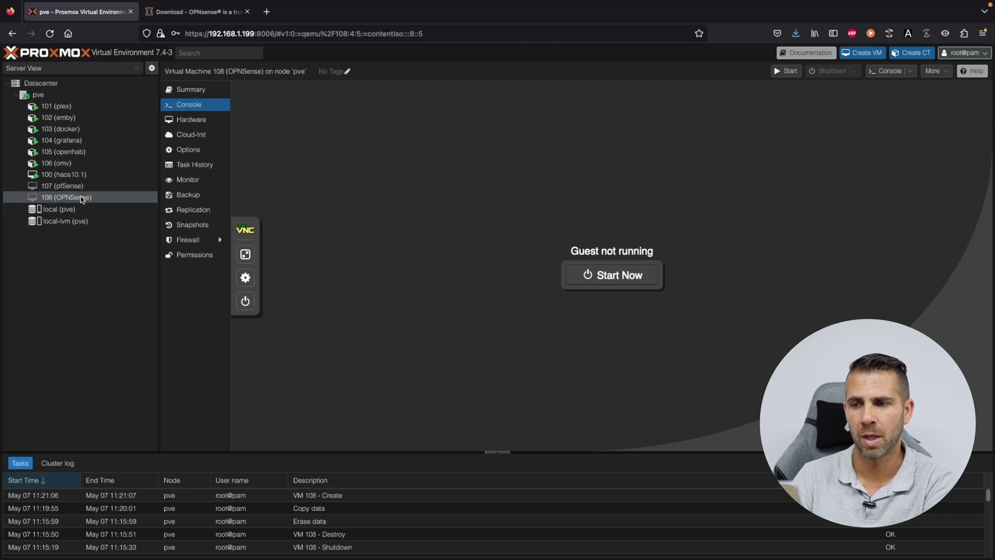
left_click(202, 121)
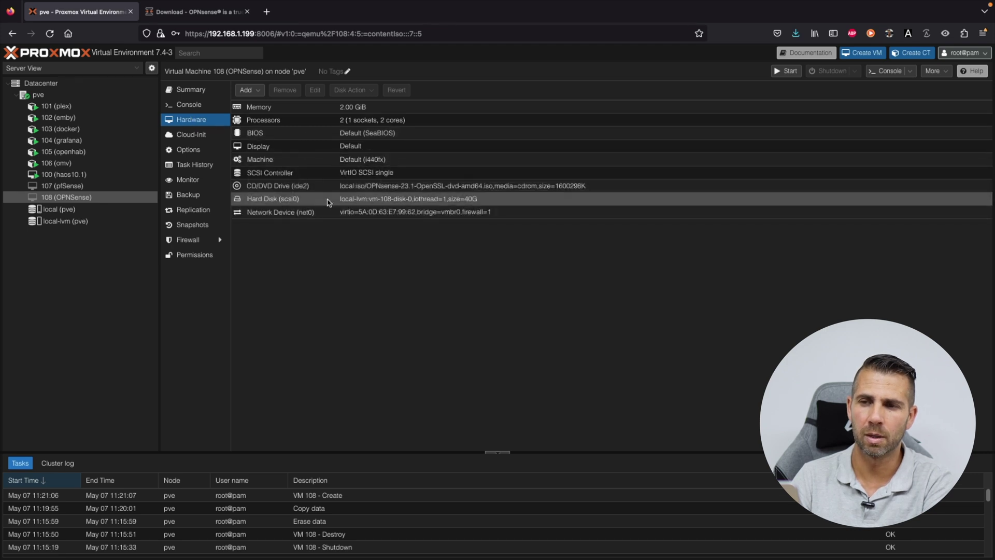
left_click(392, 214)
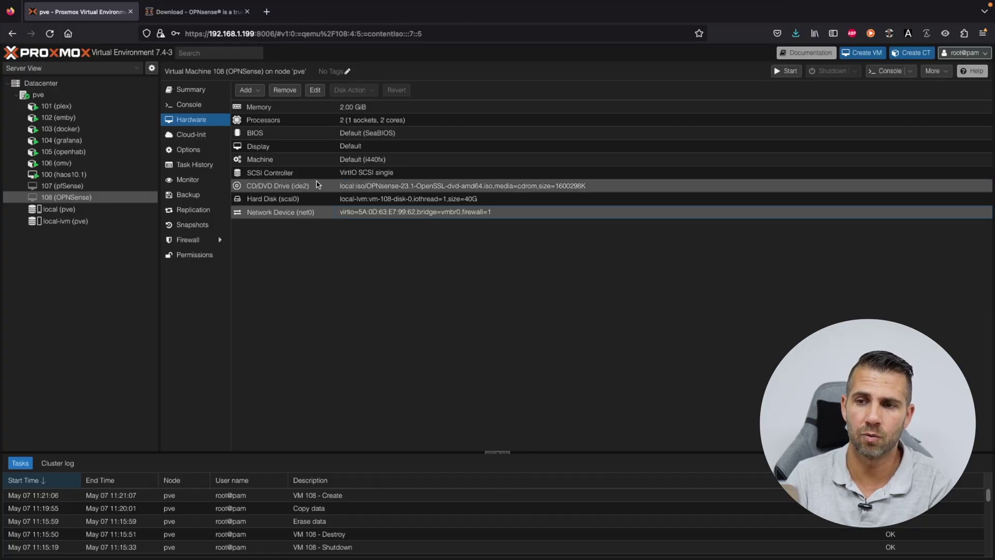
left_click(259, 92)
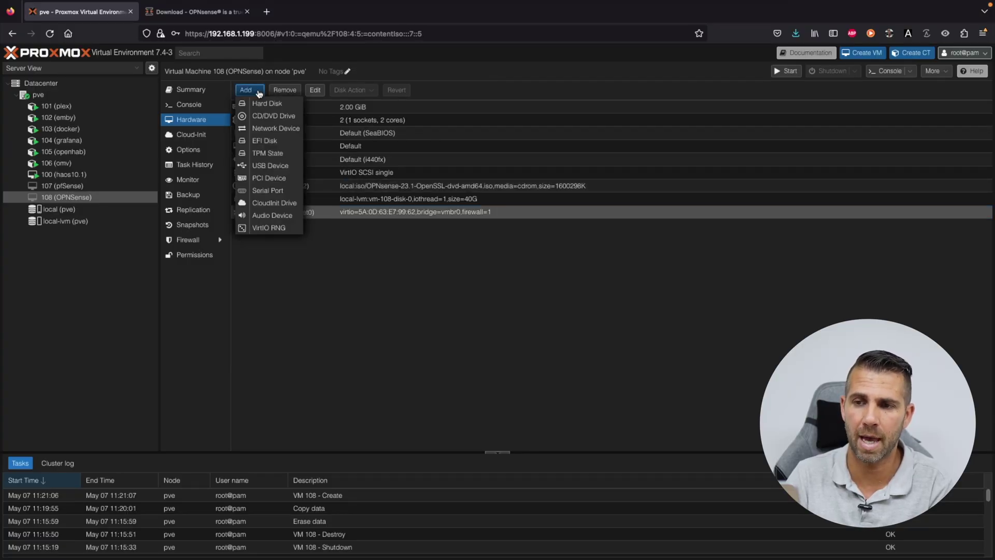
left_click(267, 129)
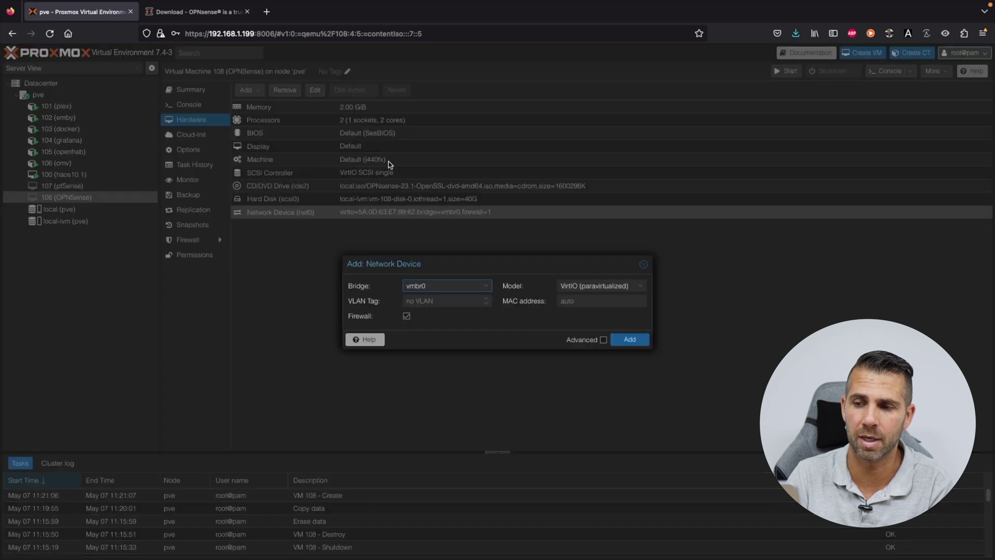
left_click(487, 286)
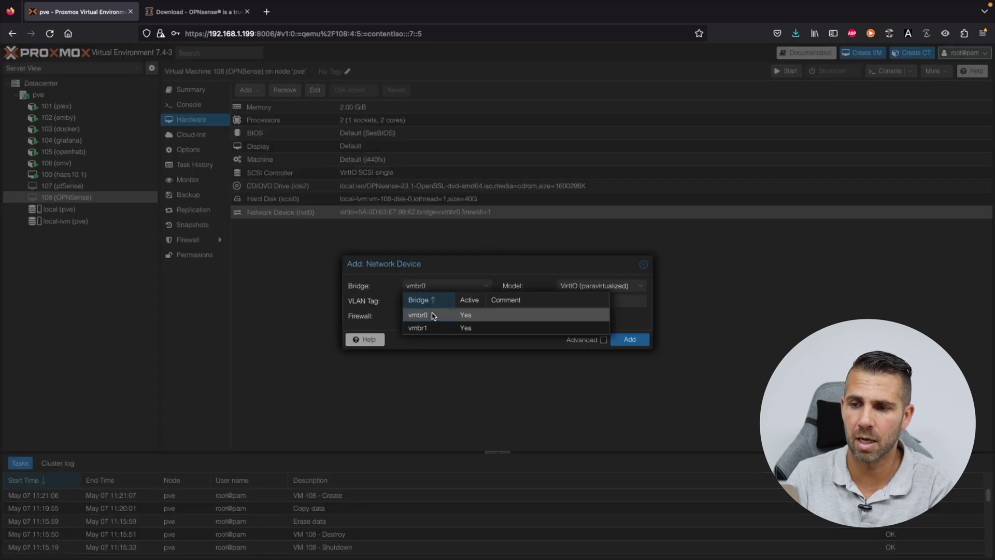
left_click(429, 328)
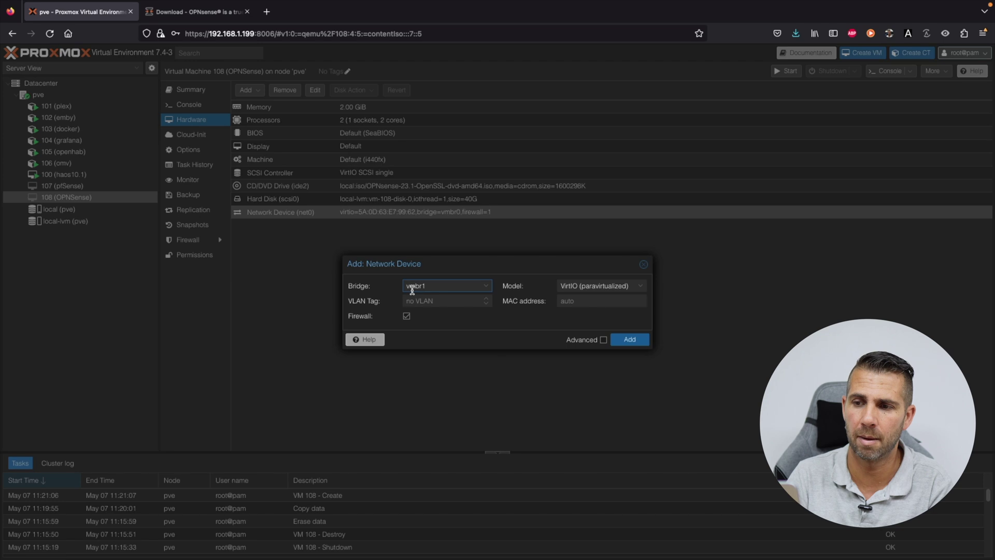
left_click(629, 338)
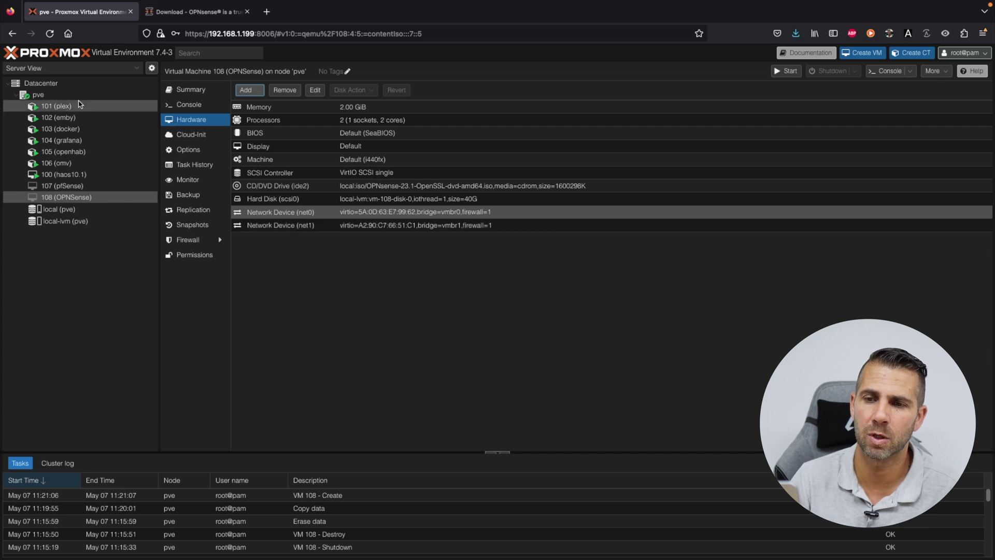
Examine the pve node's network devices enp2s0 and enp3s0 and its Linux bridges vmbr0 and vmbr1.
left_click(50, 98)
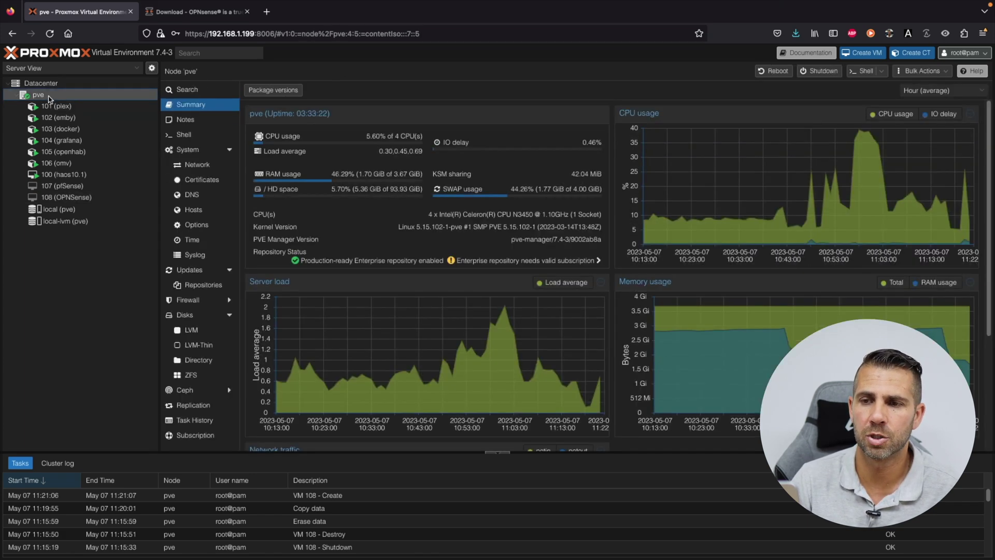
left_click(198, 165)
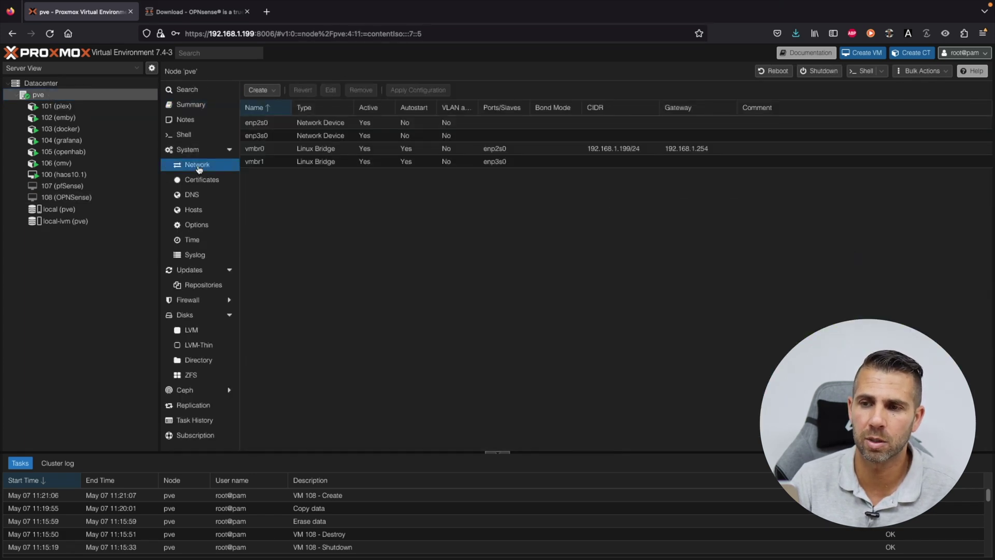
left_click(324, 125)
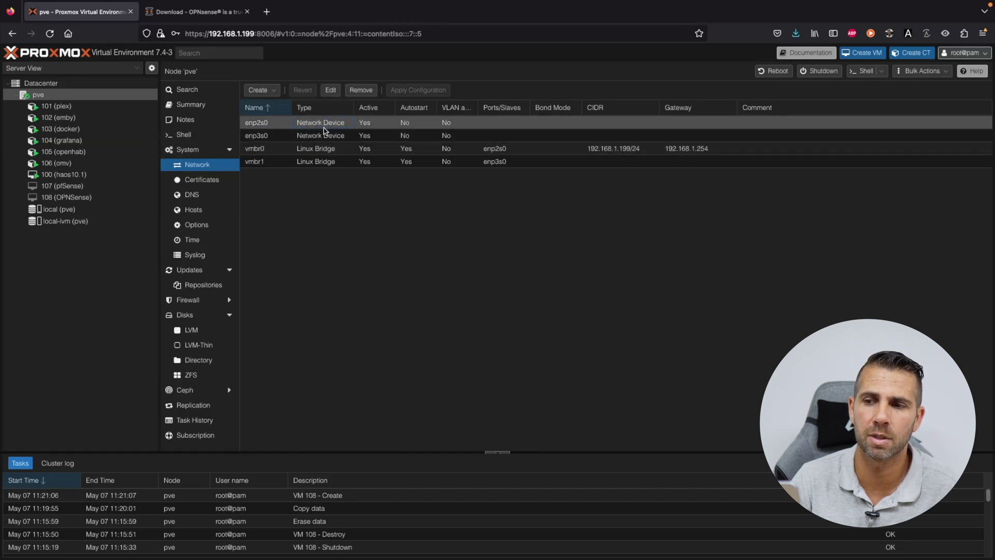
left_click(325, 135)
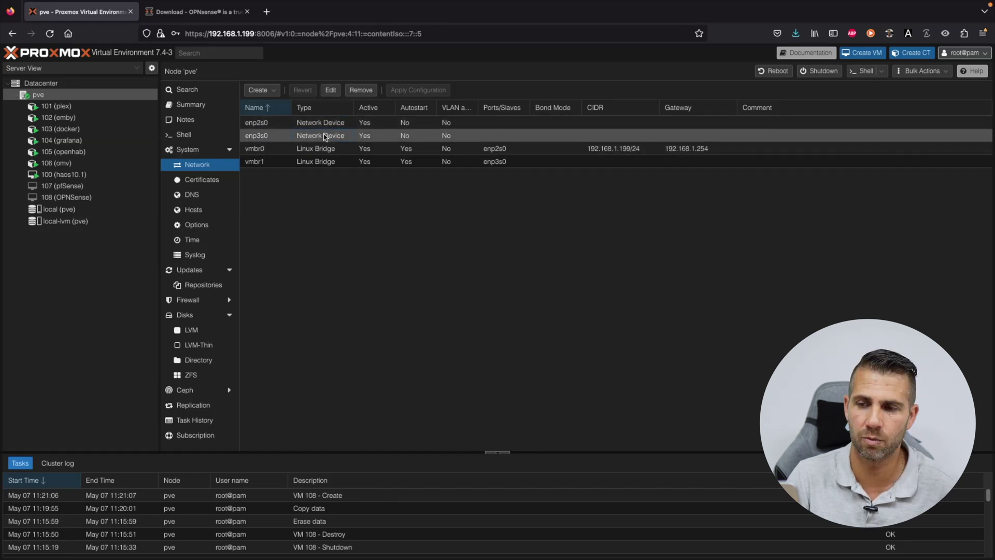
left_click(268, 150)
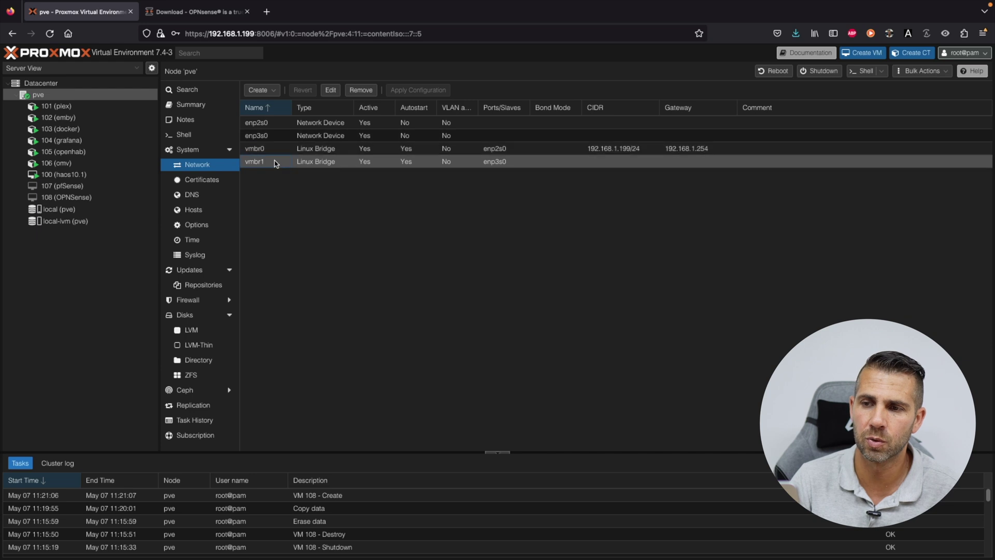
left_click(274, 162)
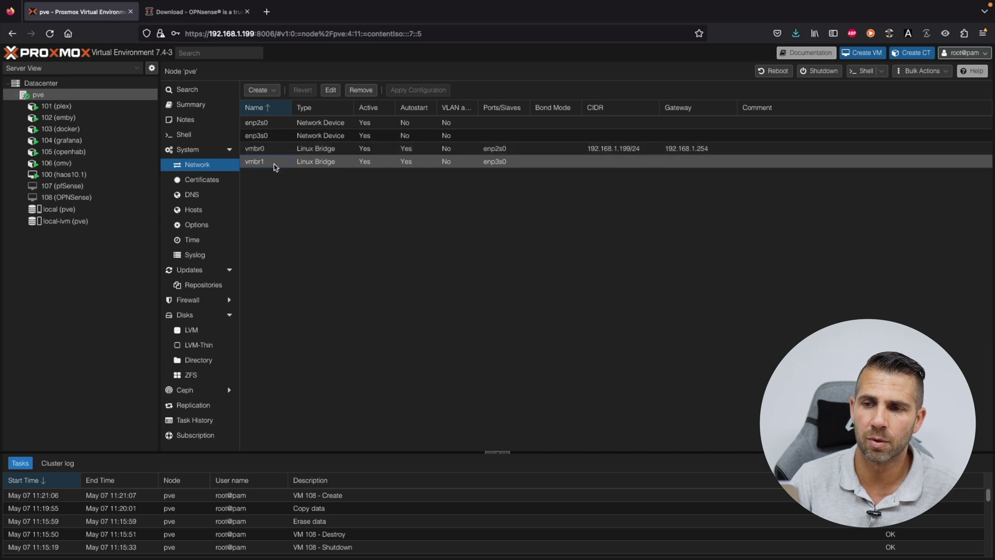
left_click(275, 91)
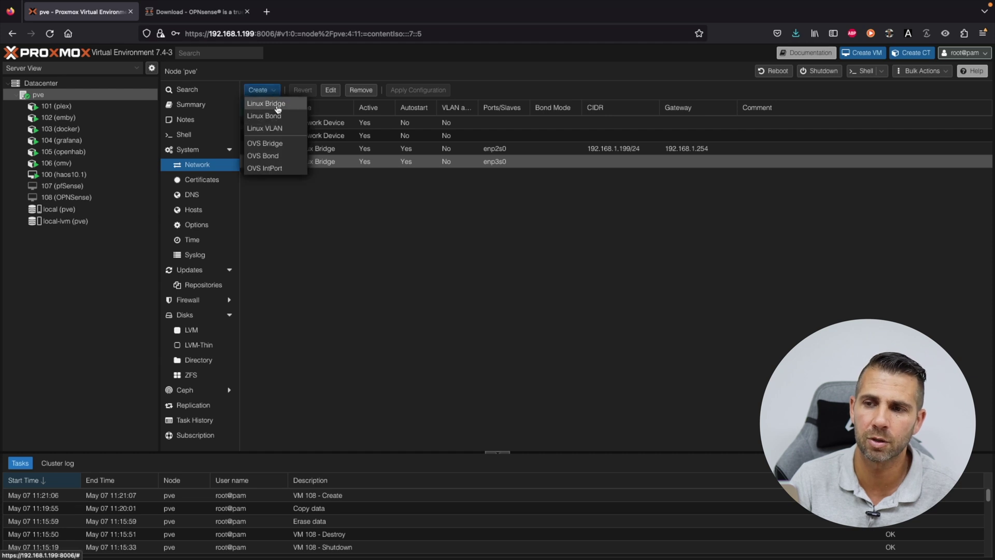
left_click(278, 109)
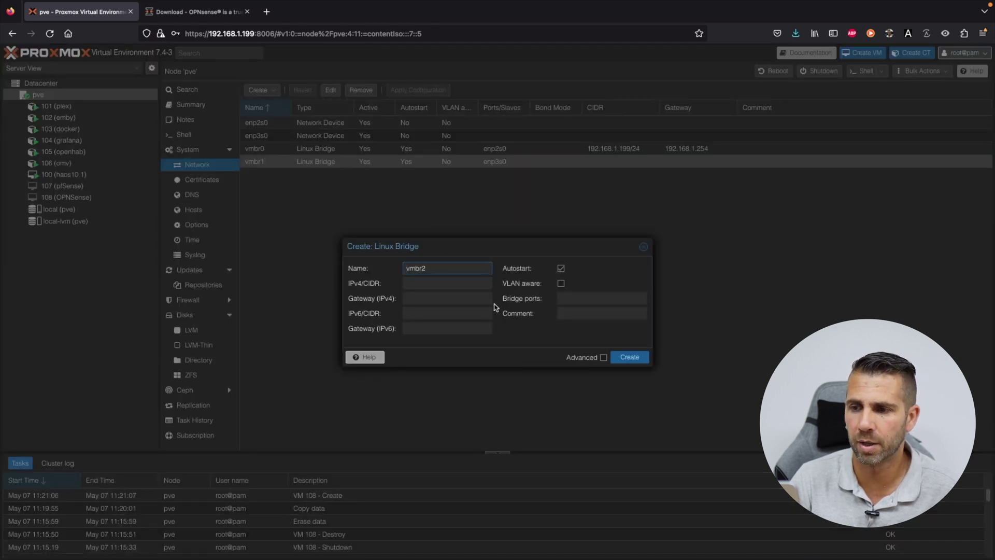
left_click(573, 298)
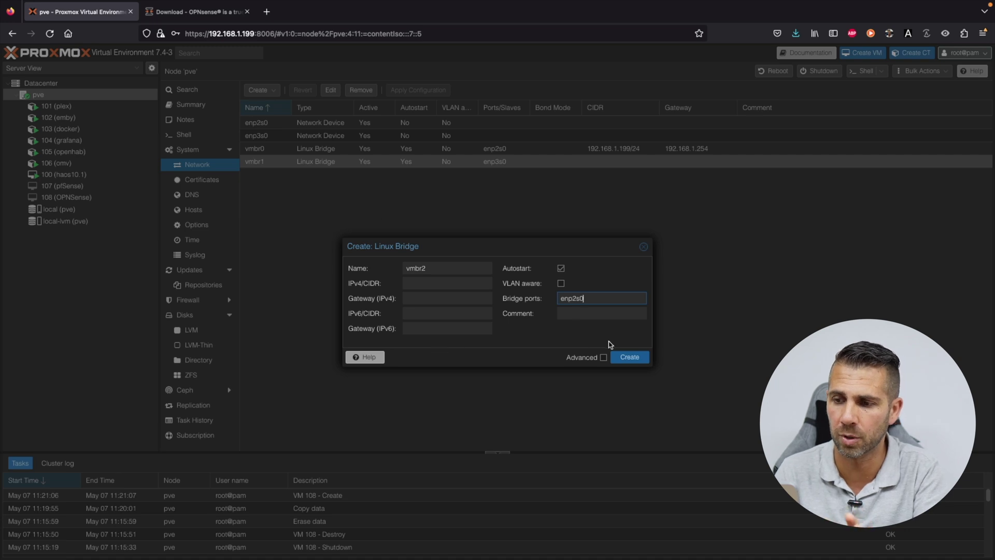
left_click(644, 246)
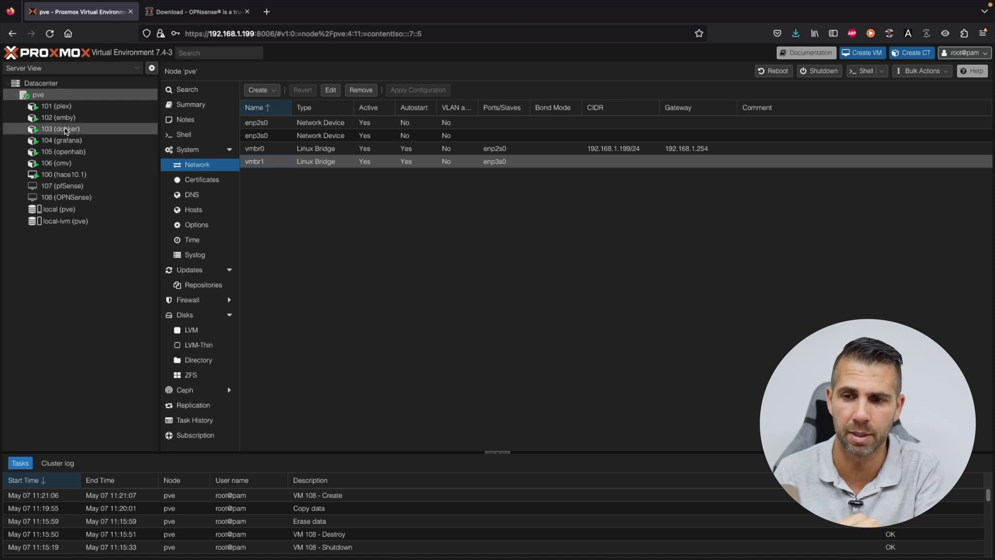
Enable start at boot for virtual machine 108 (OPNSense) and start it from its console.
left_click(67, 198)
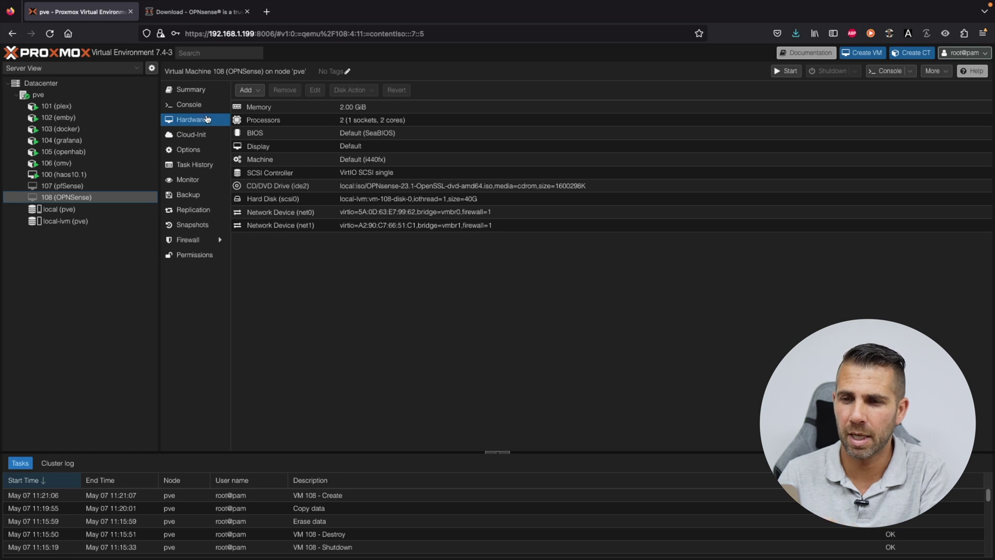
left_click(187, 151)
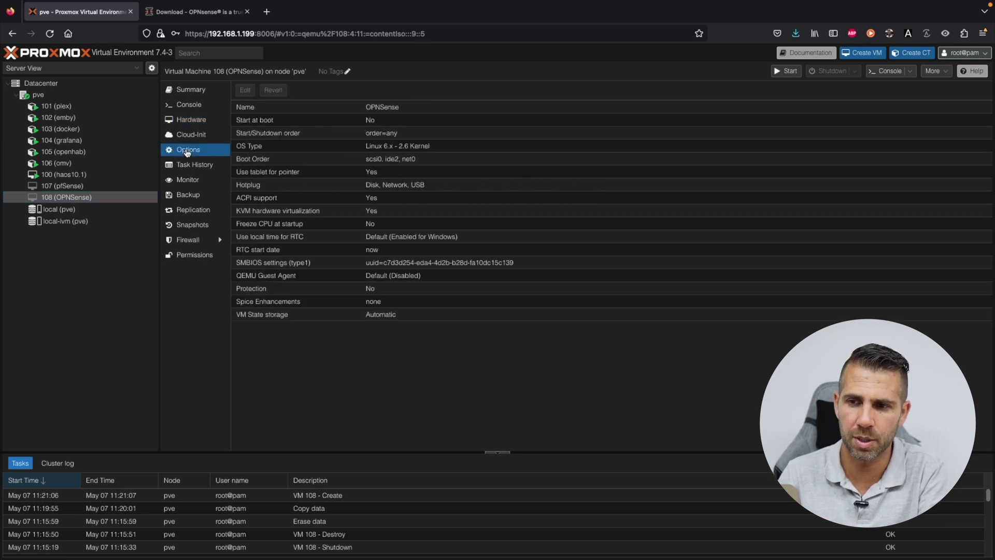
double_click(399, 123)
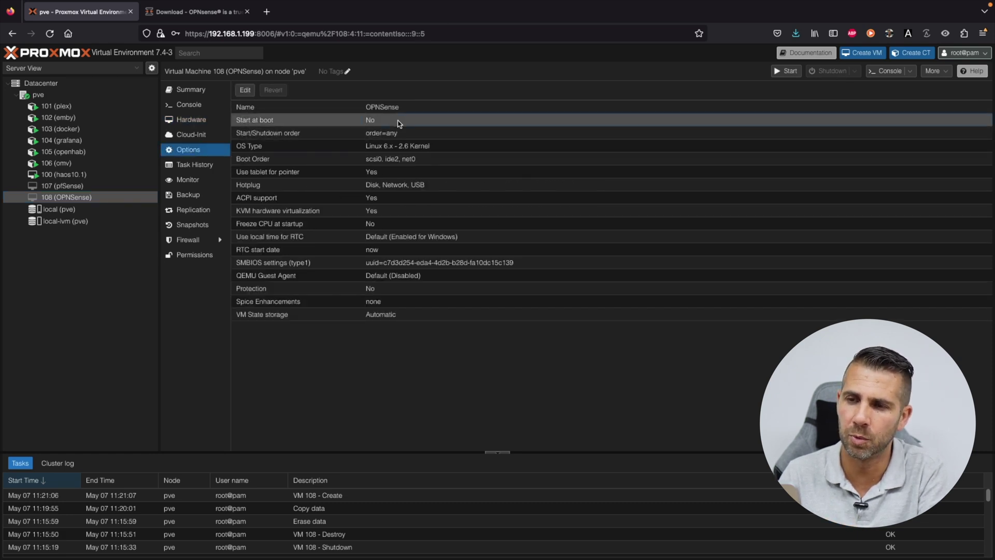
left_click(485, 302)
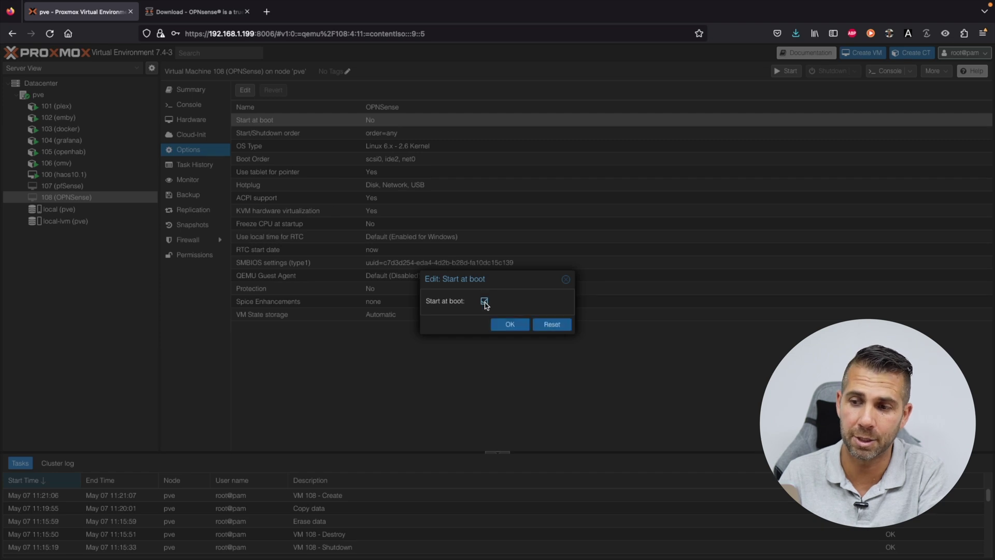
left_click(510, 324)
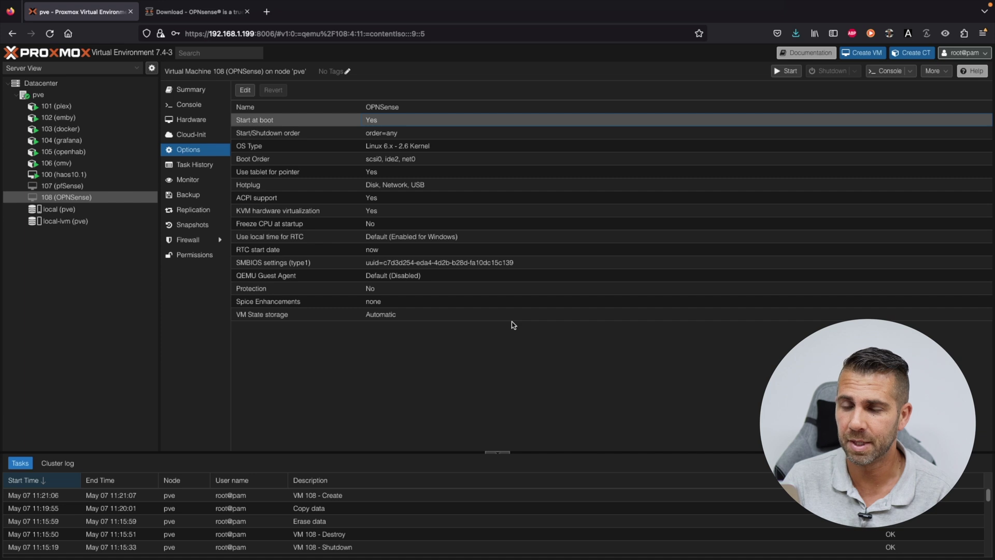
left_click(195, 105)
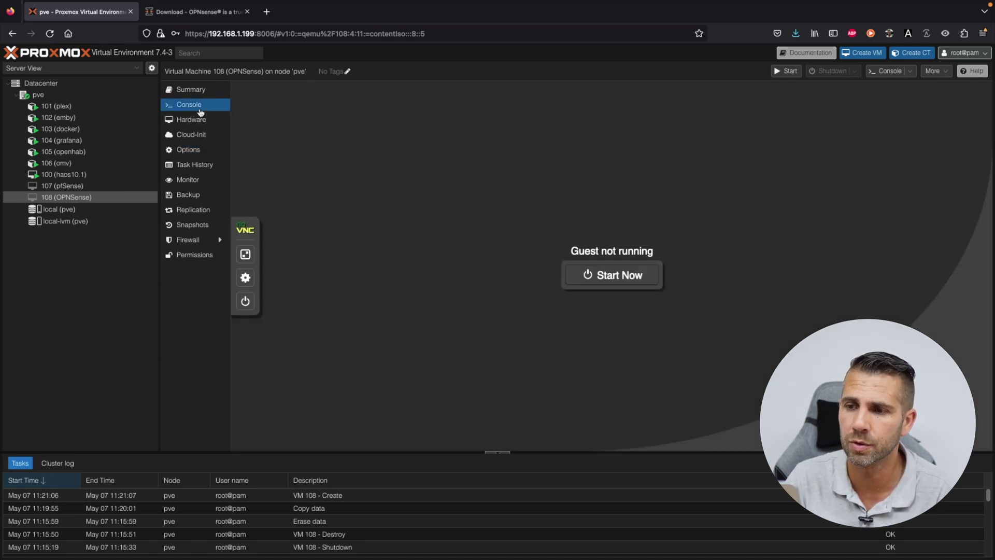
left_click(632, 273)
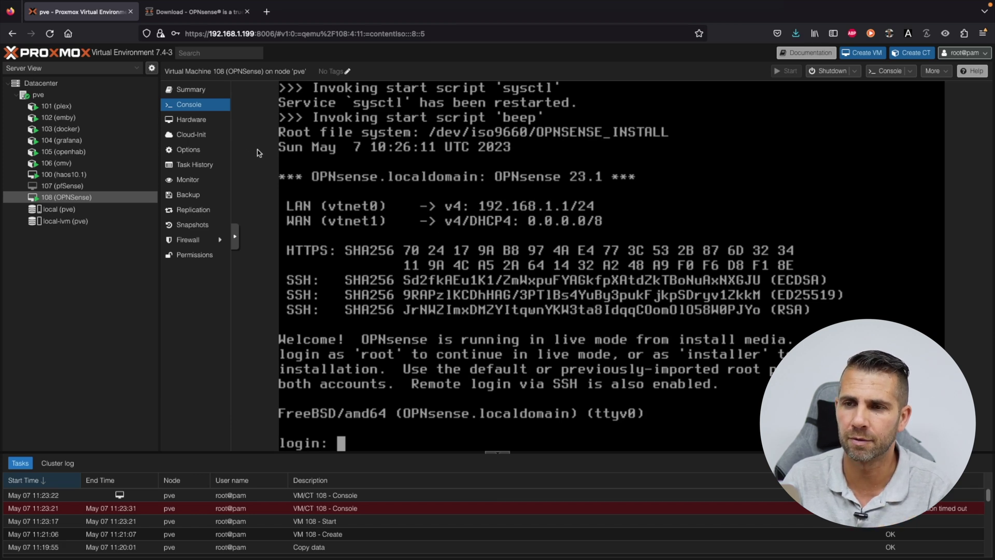
Open the OPNsense web interface at 192.168.1.1 in a new browser tab, accepting the self-signed certificate risk.
left_click(266, 11)
left_click(262, 34)
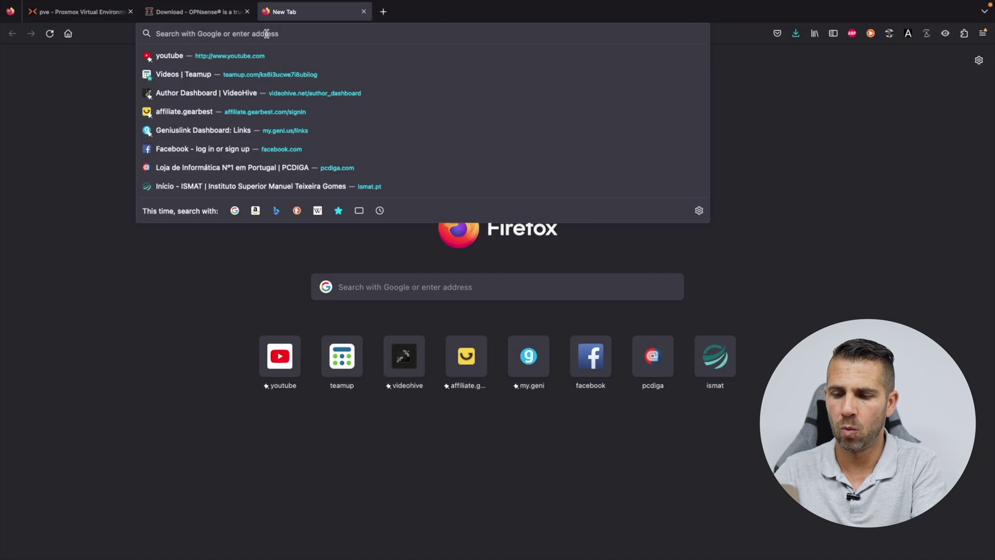
type("192.168.1")
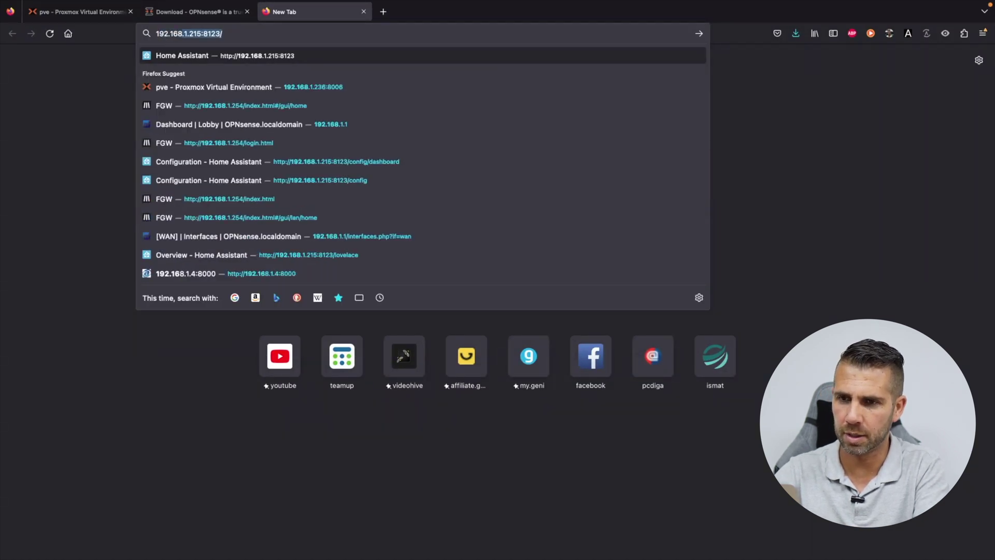
type(".1")
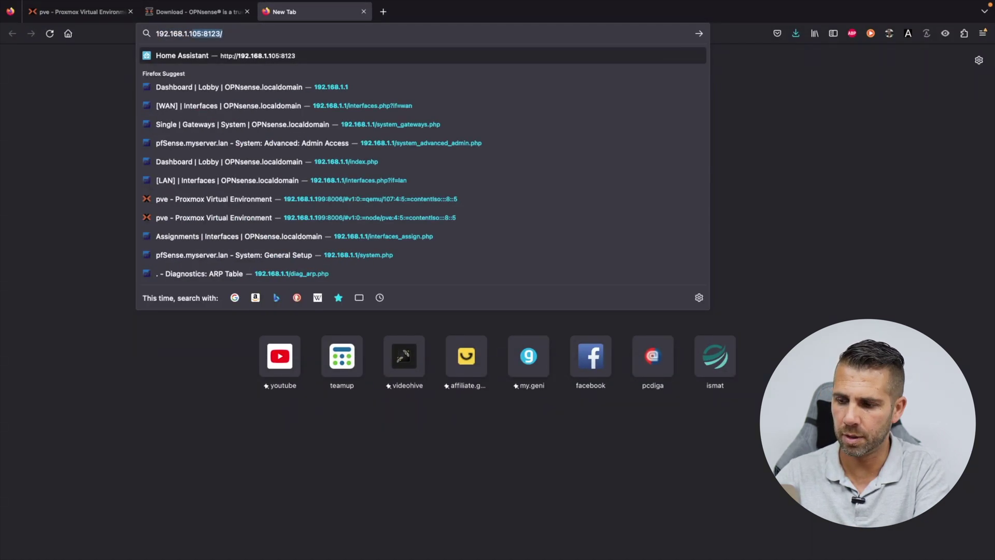
key("Return")
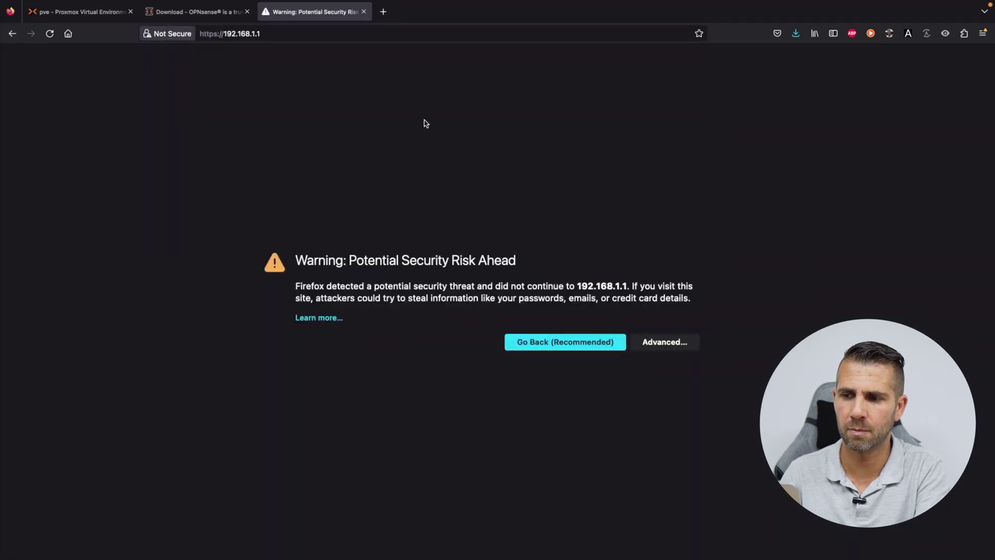
left_click(661, 341)
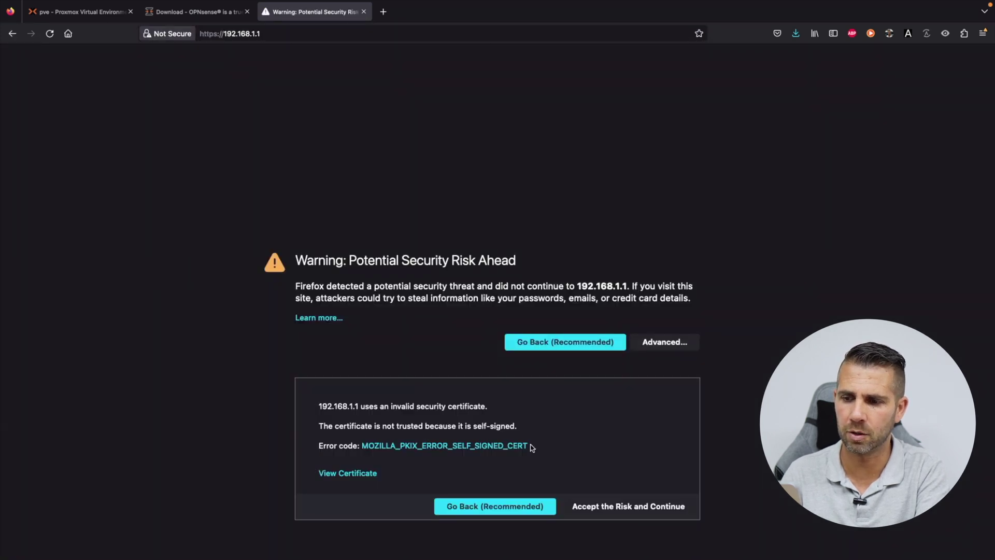
left_click(618, 506)
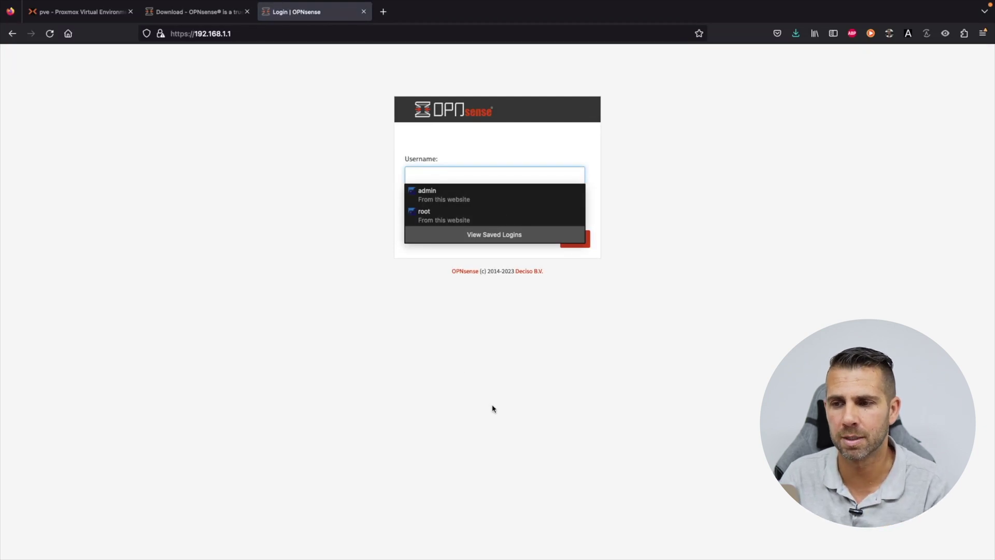
Log in to OPNsense as root with the saved account password and bypass the setup wizard to view the dashboard.
left_click(429, 214)
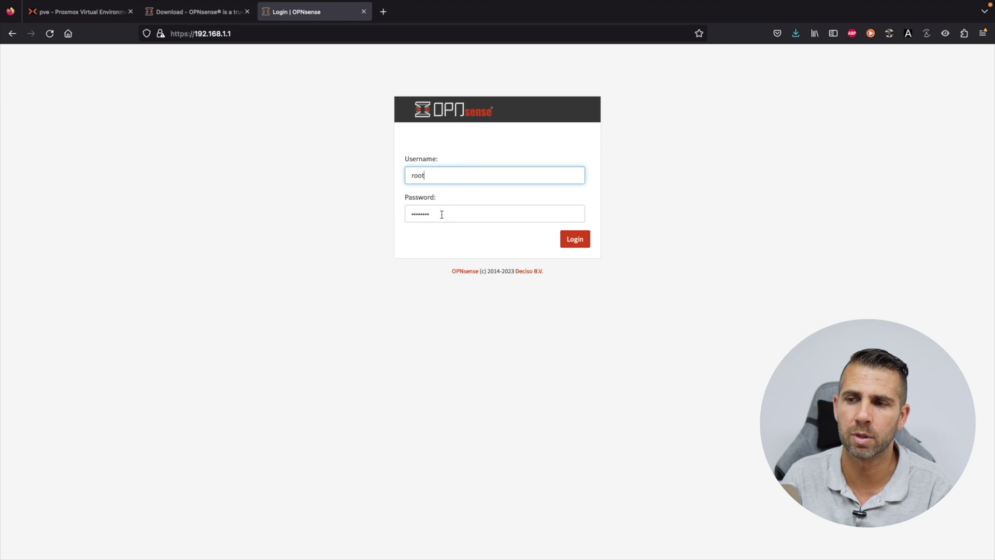
left_click(578, 239)
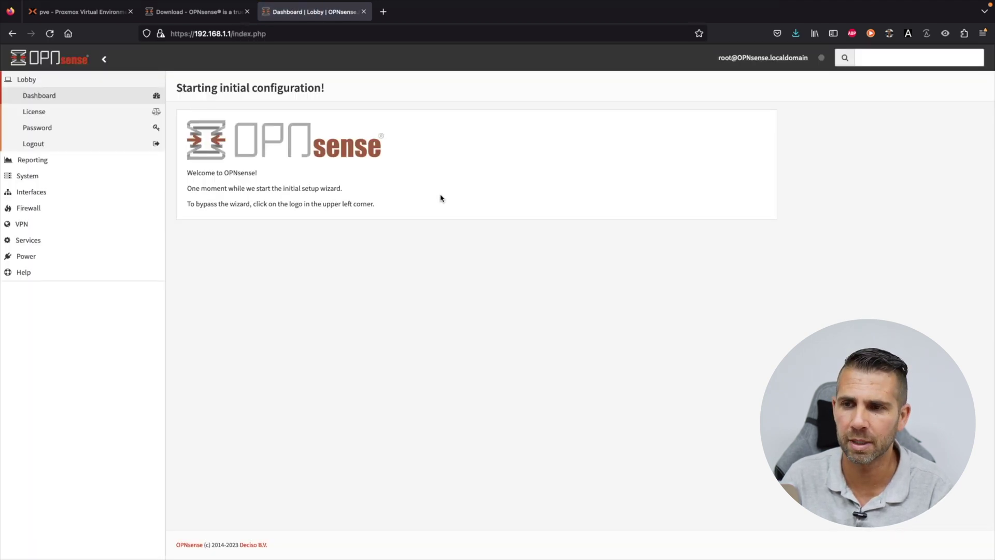
left_click(47, 97)
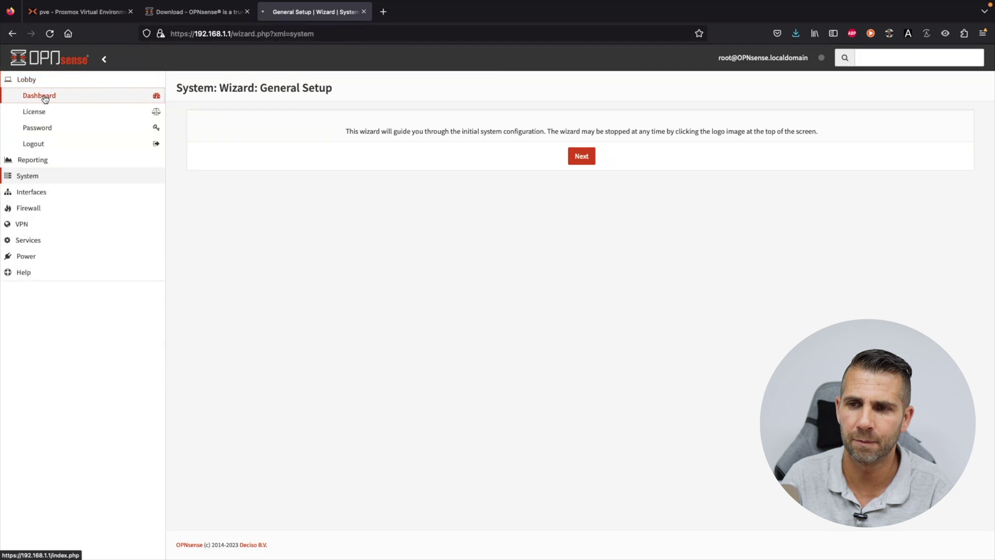
left_click(40, 95)
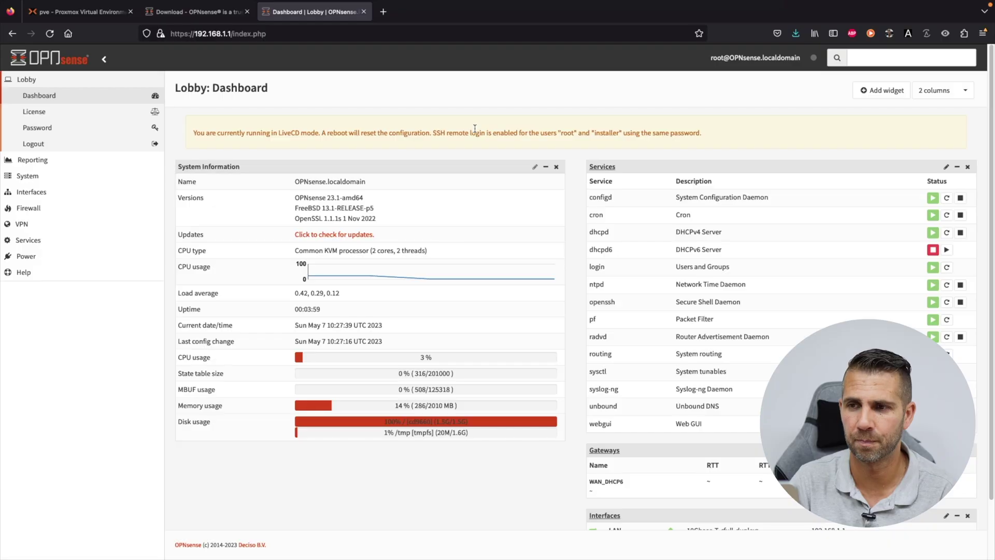
Close the OPNsense web interface and log in to the virtual machine's console as installer with the account password.
left_click(364, 11)
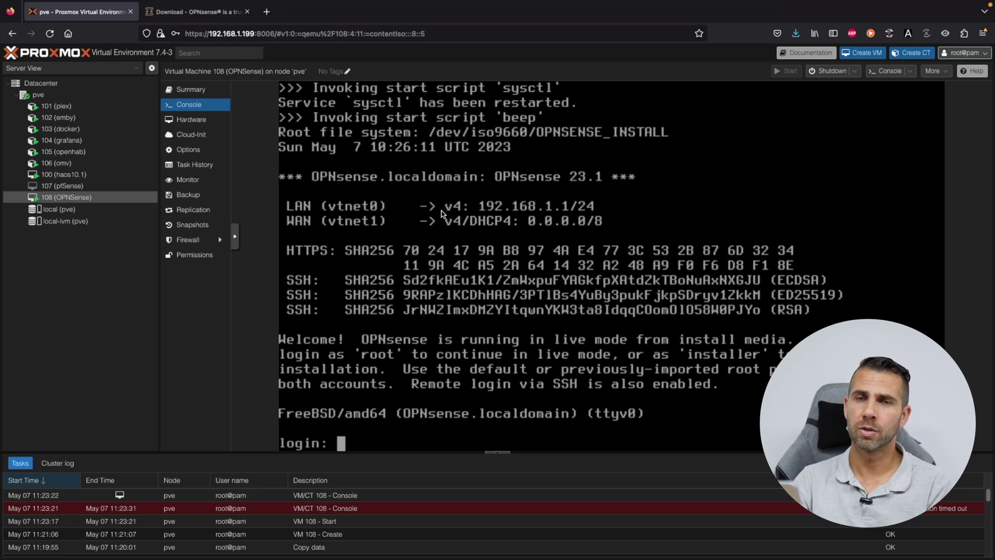
type("ins")
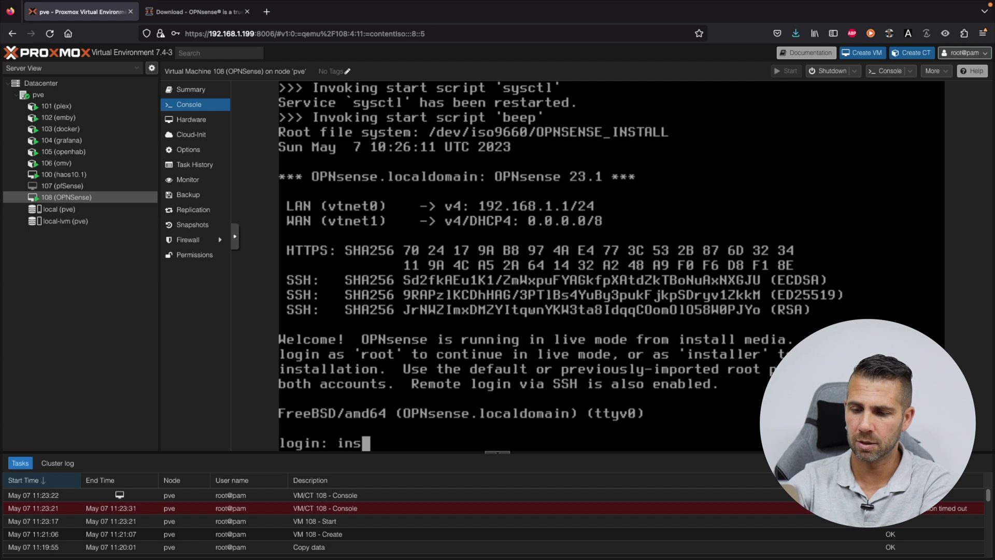
type("taller")
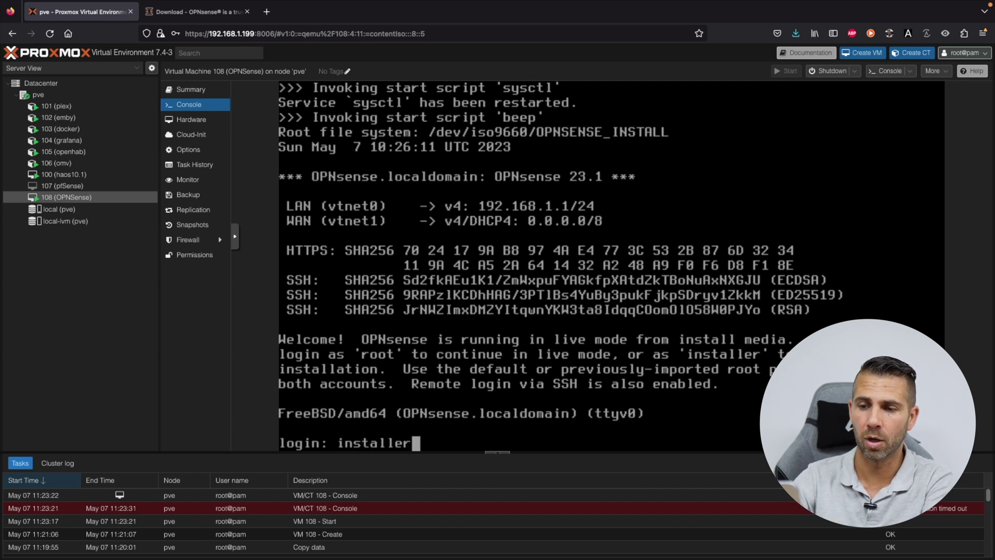
key("Return")
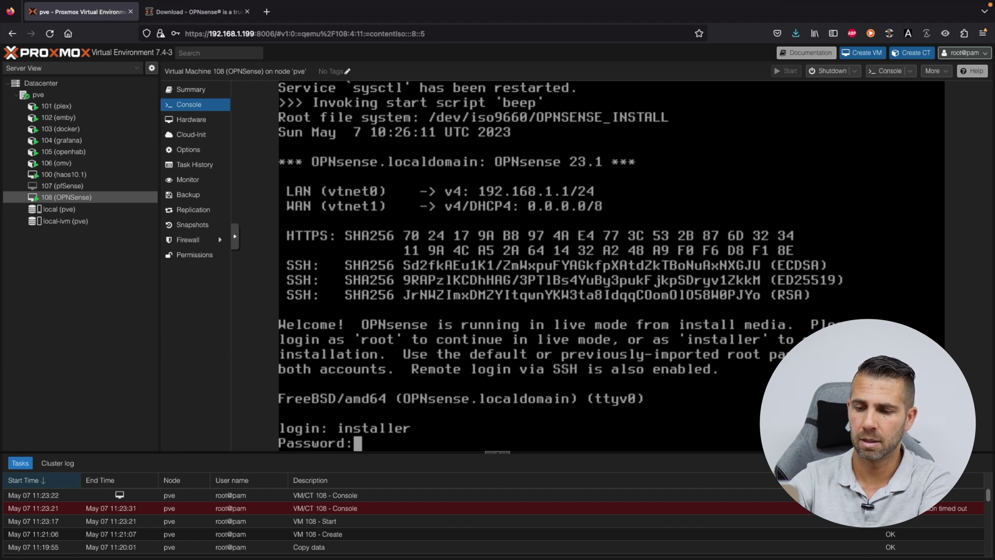
key("Return")
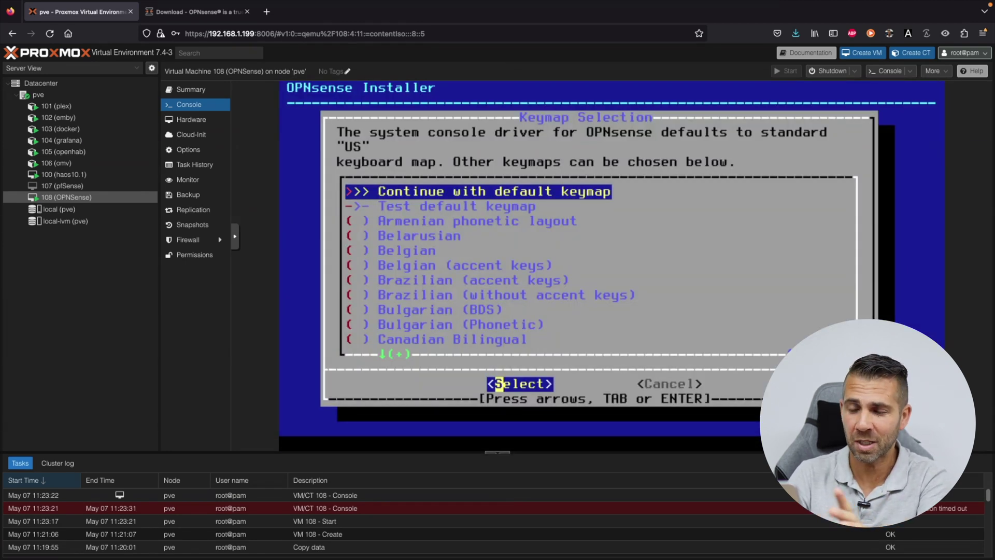
Install OPNsense with the default keymap and UFS on the 40GB disk da0, accepting the 8GB swap partition and the disk erasure.
key("Return")
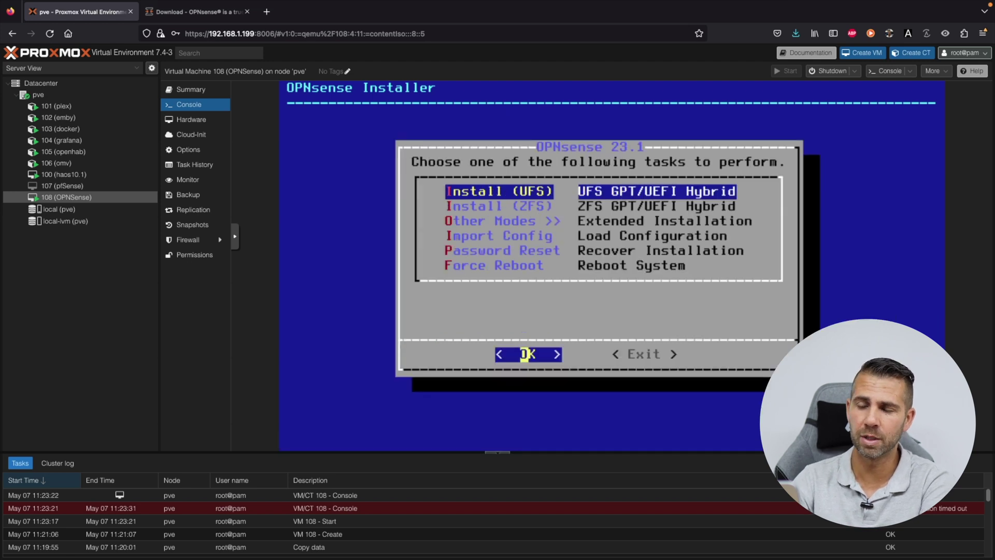
key("Return")
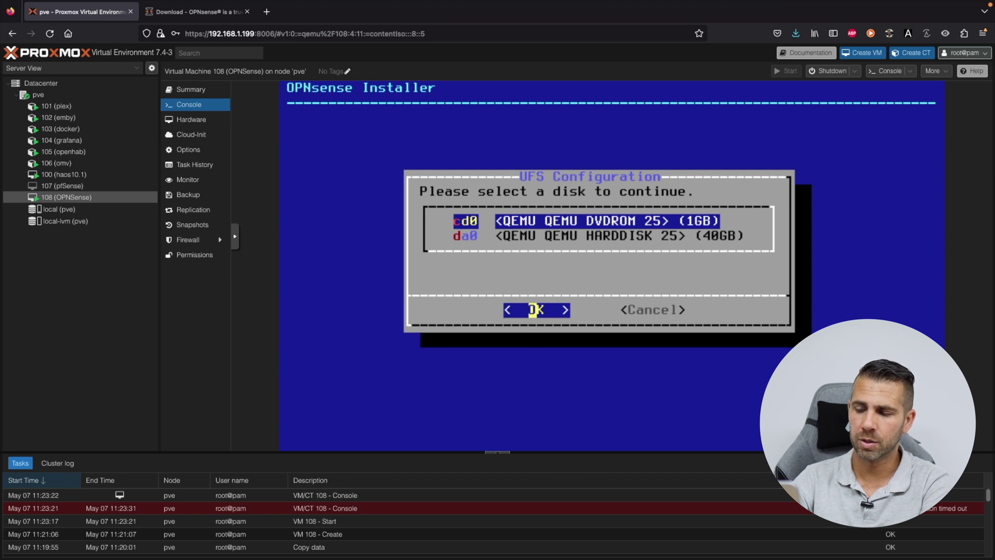
key("Down")
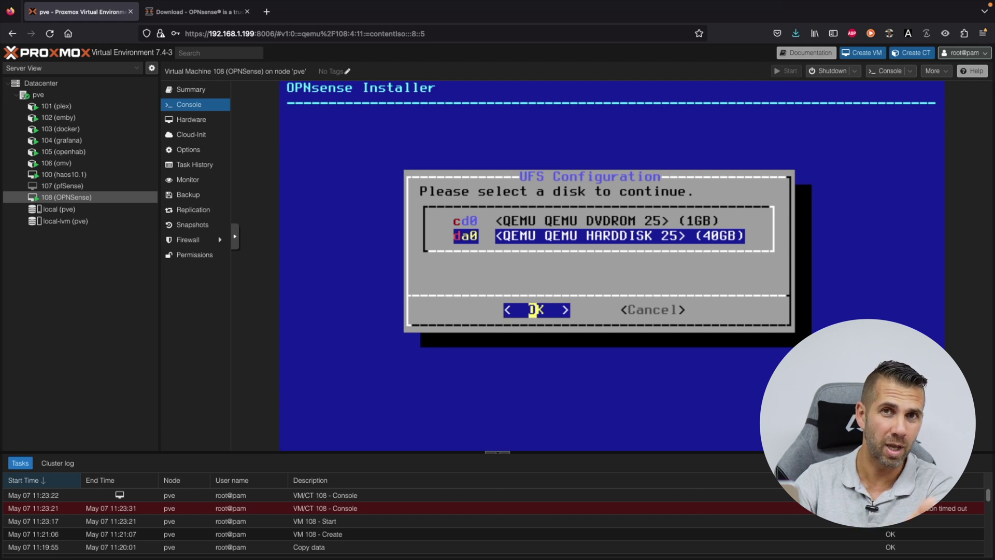
key("Return")
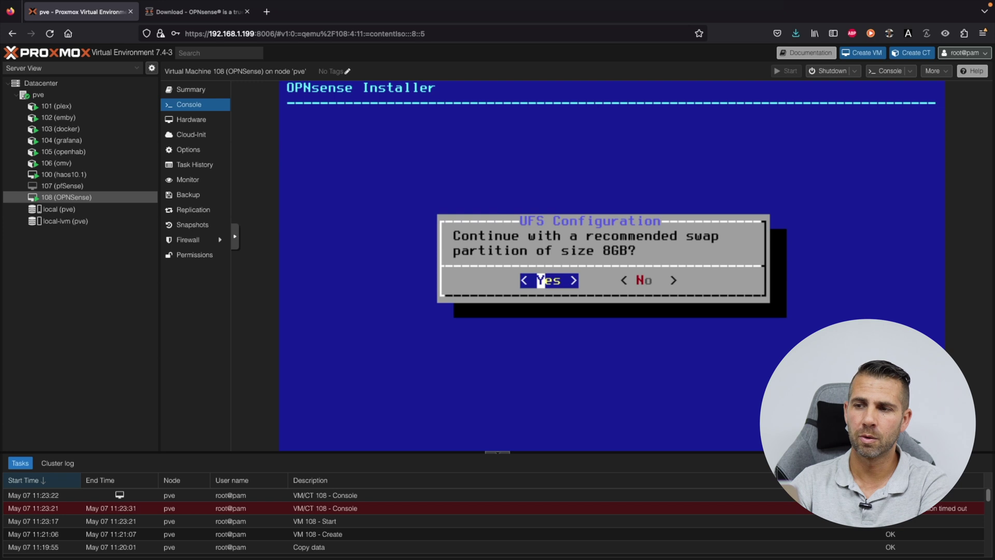
key("Return")
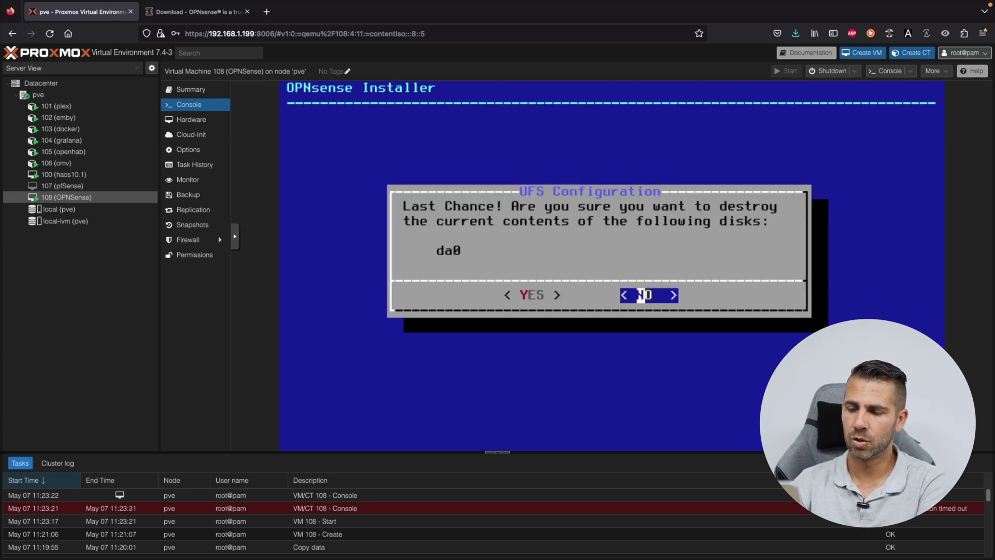
key("Left")
key("Return")
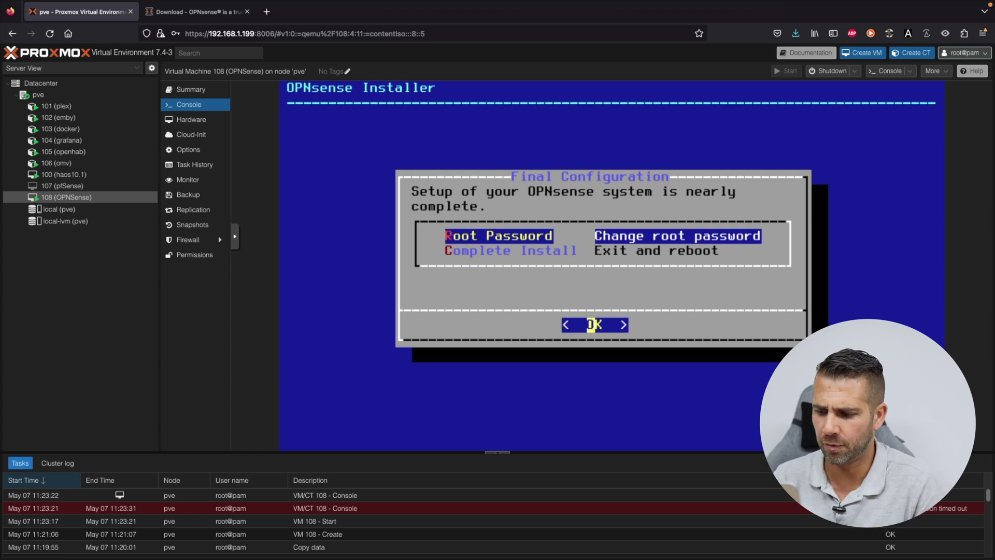
Complete the OPNsense installation without changing the root password and abort the automatic reboot.
key("Down")
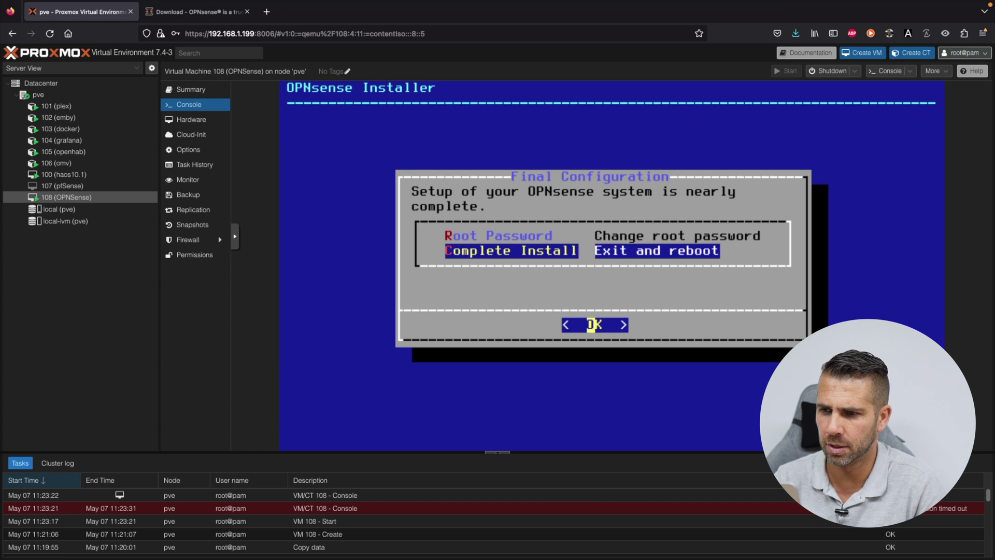
key("Return")
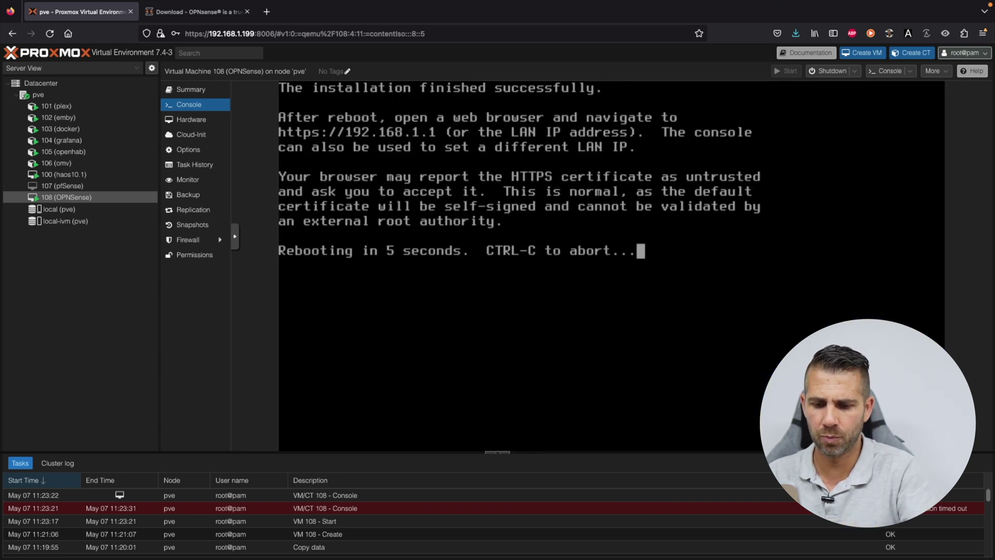
key("ctrl+c")
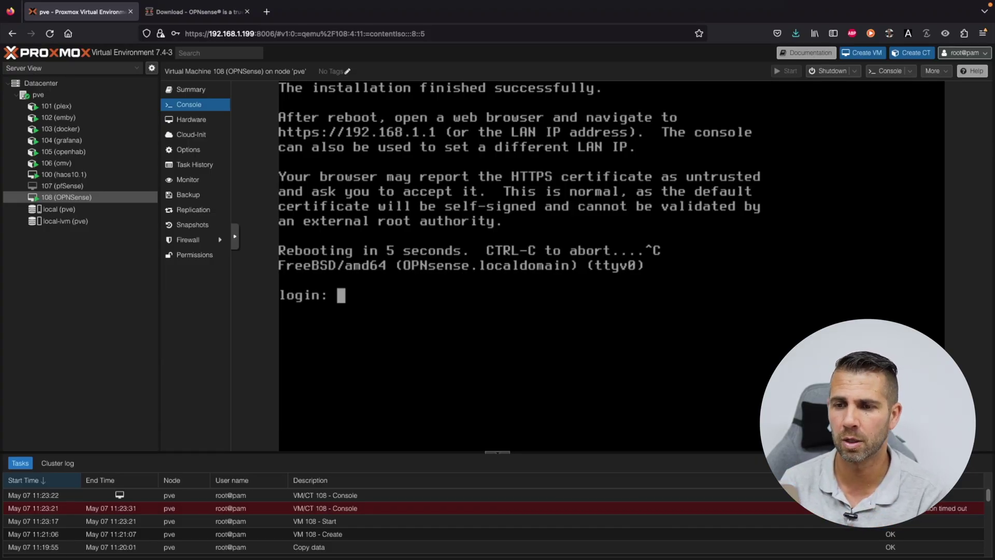
Shut down virtual machine 108 (OPNSense) and set its CD/DVD drive (ide2) to use no media.
left_click(831, 71)
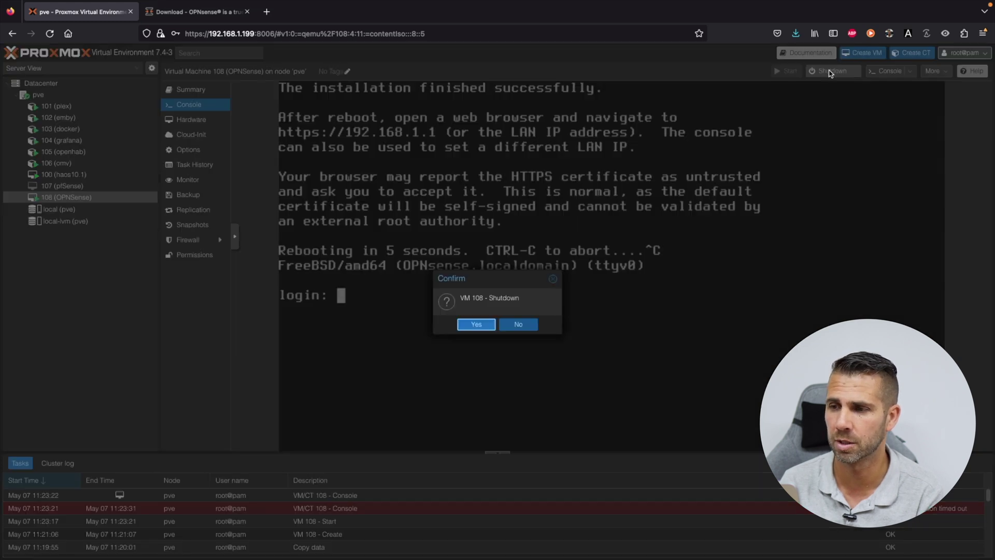
left_click(475, 325)
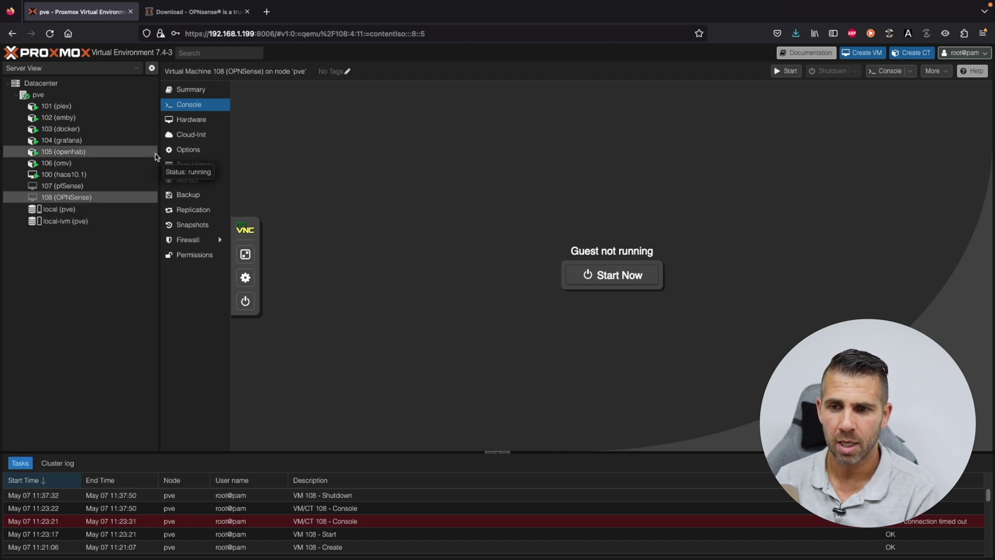
left_click(191, 119)
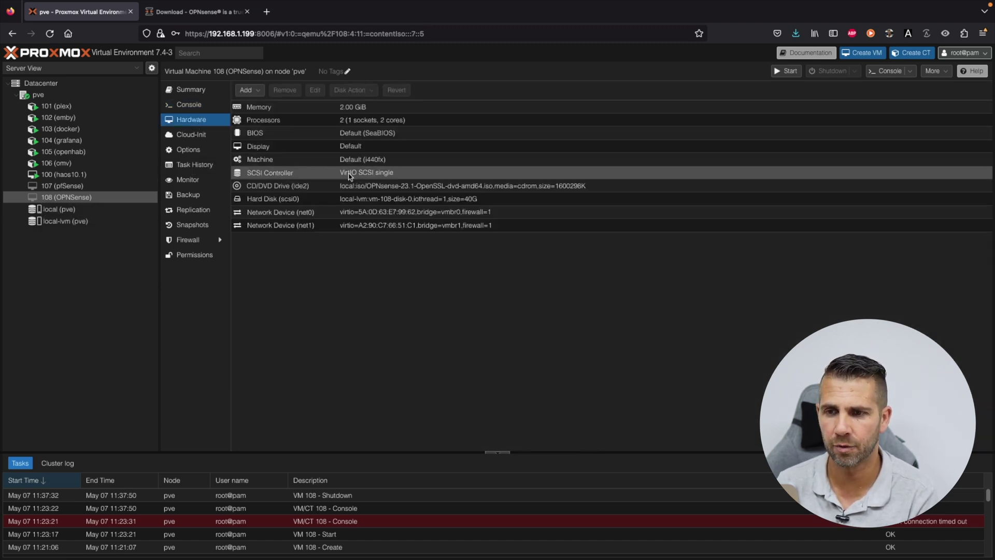
left_click(372, 187)
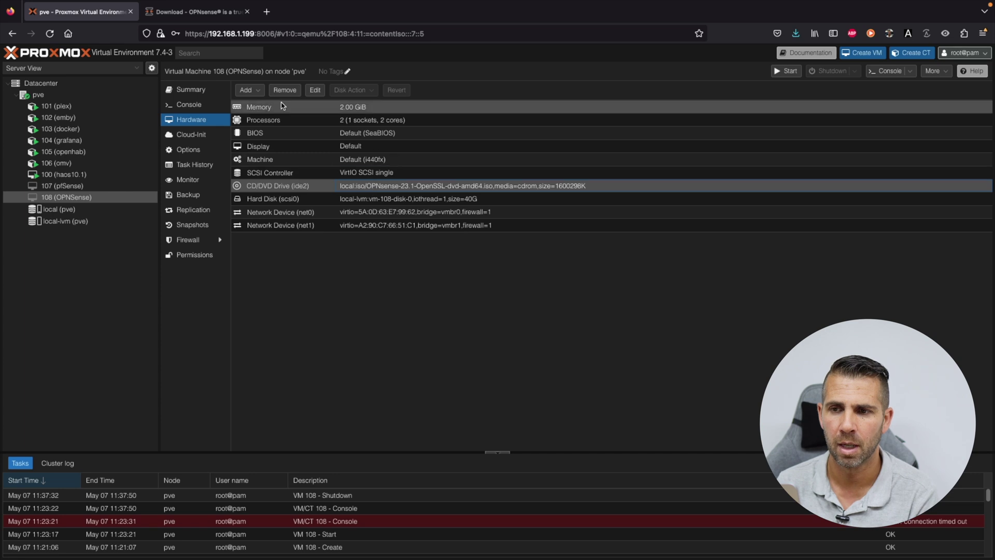
left_click(315, 90)
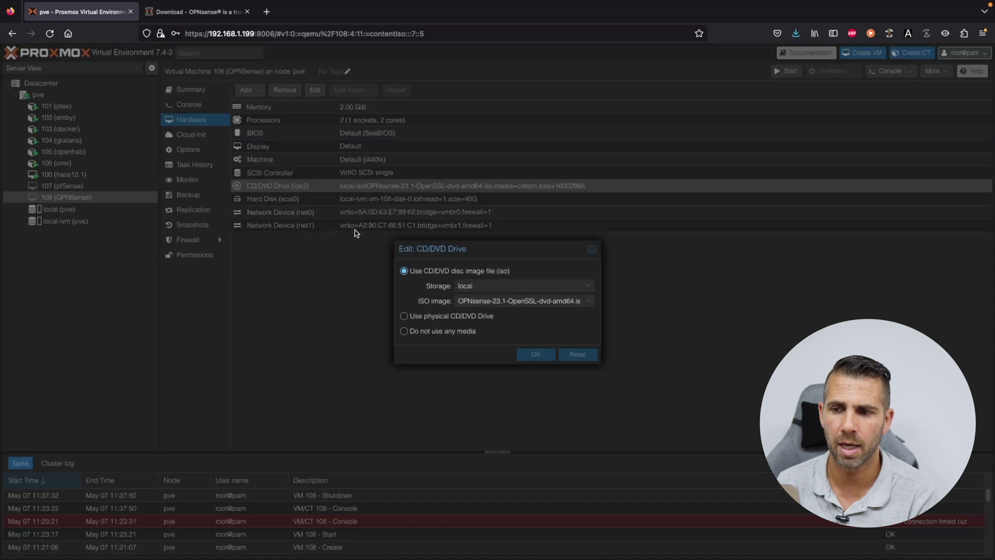
left_click(404, 331)
left_click(537, 354)
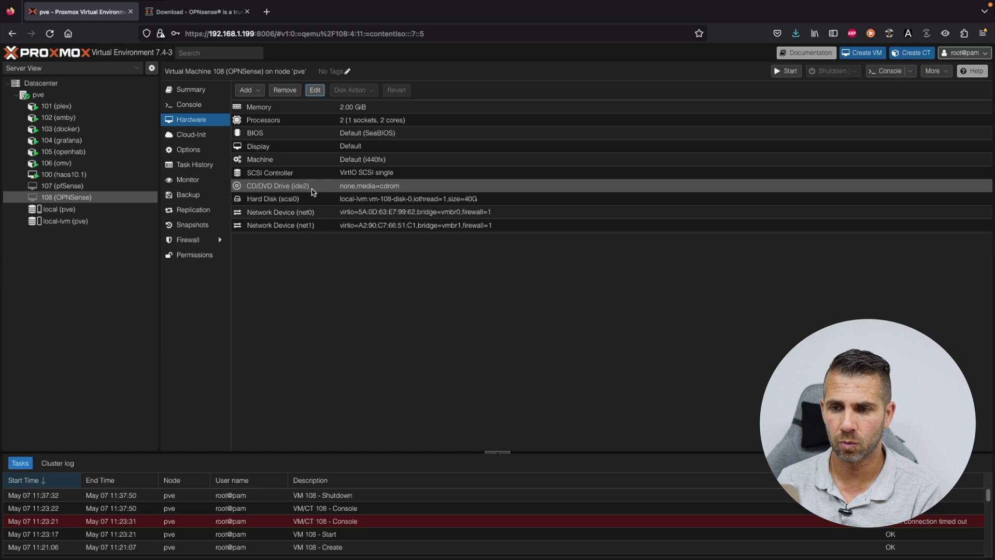
Check the hard disk and boot order of virtual machine 108 and start it from its console.
left_click(374, 200)
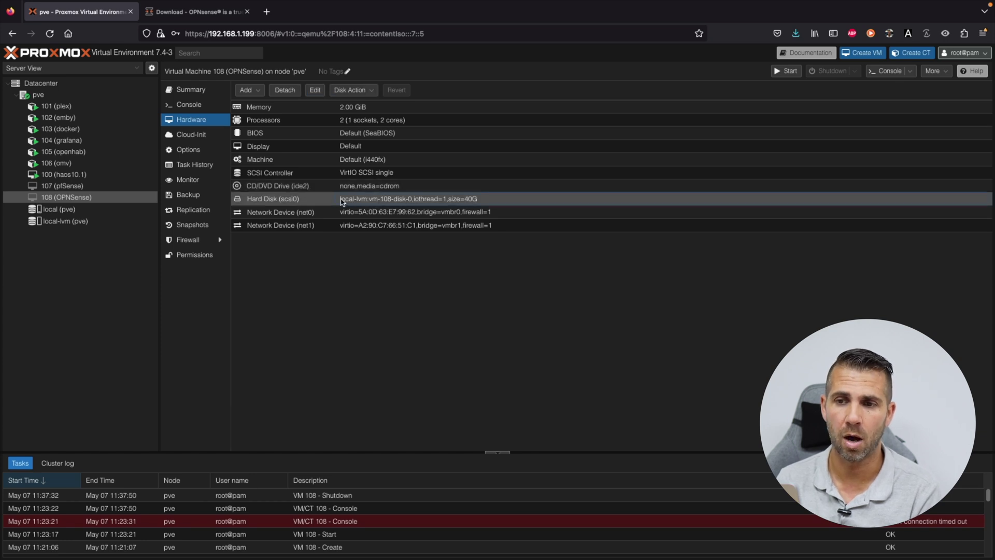
left_click(188, 150)
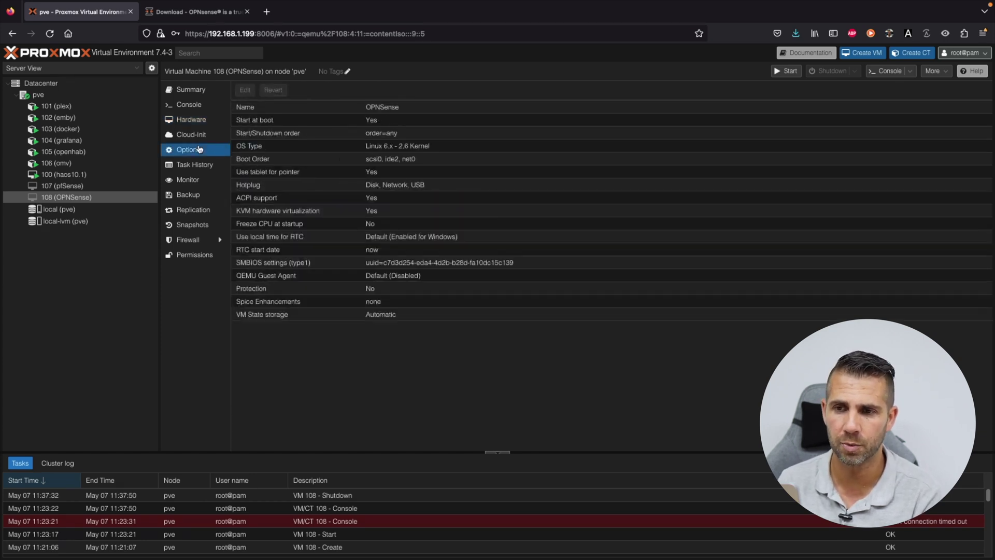
double_click(404, 160)
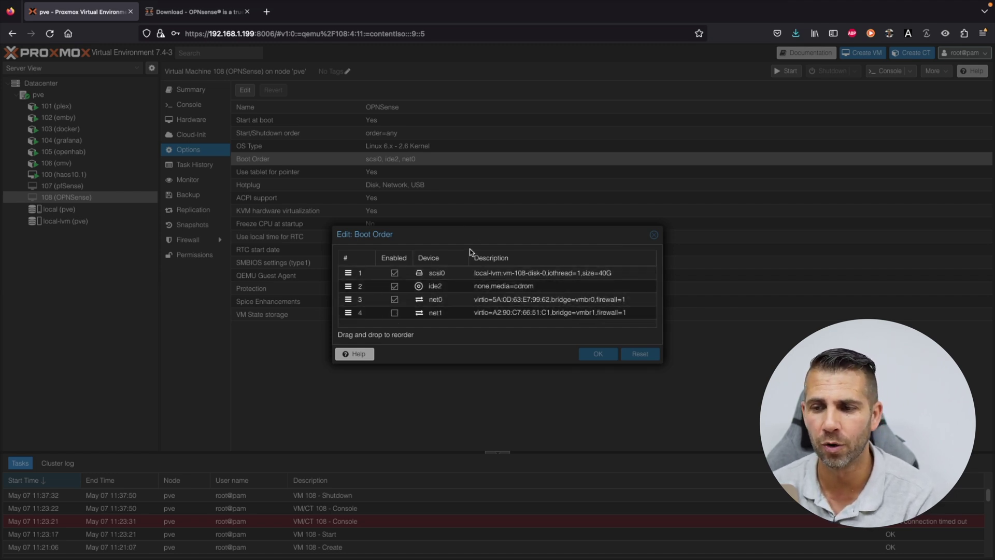
left_click(655, 234)
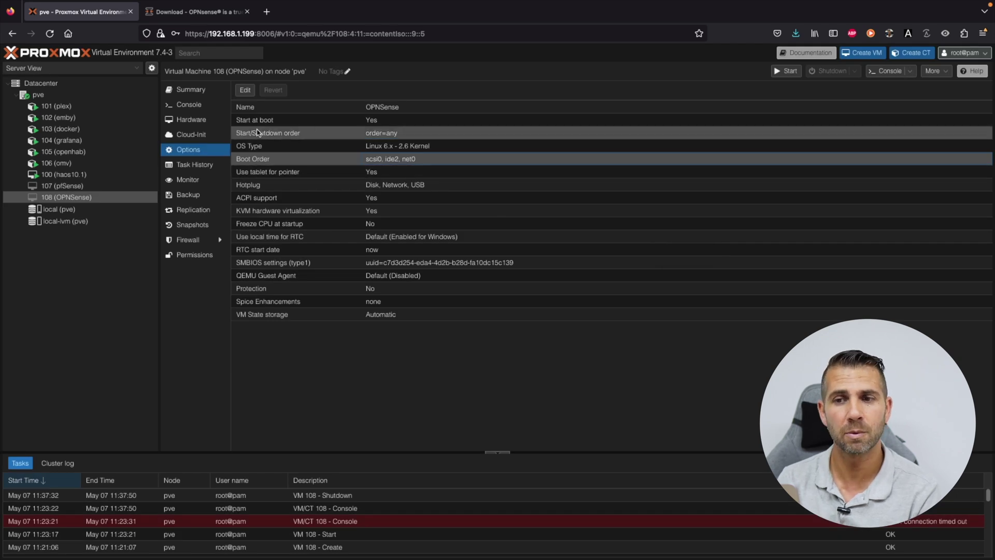
left_click(186, 105)
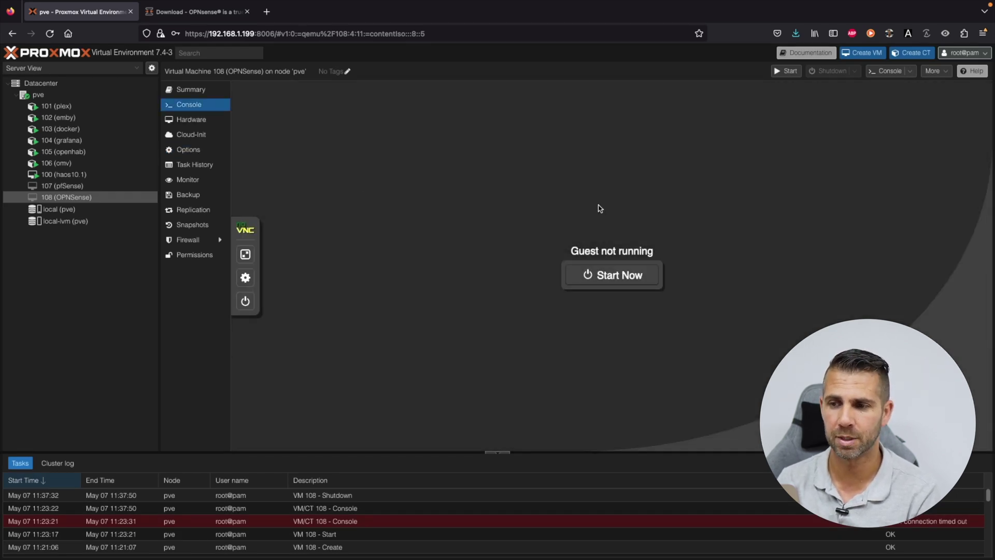
left_click(612, 274)
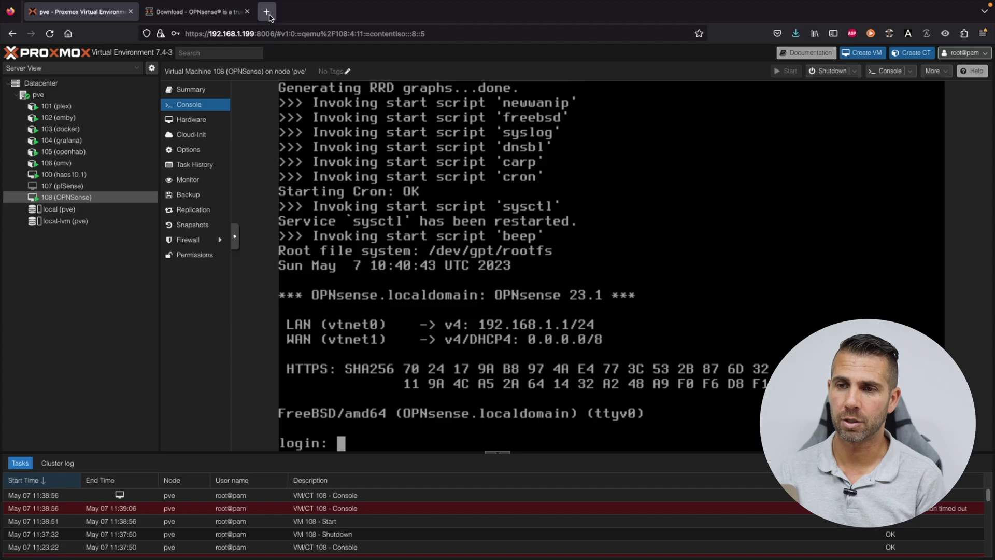
Open 192.168.1.1 in a new browser tab and log in to OPNsense as root with the saved account password.
left_click(268, 12)
left_click(266, 32)
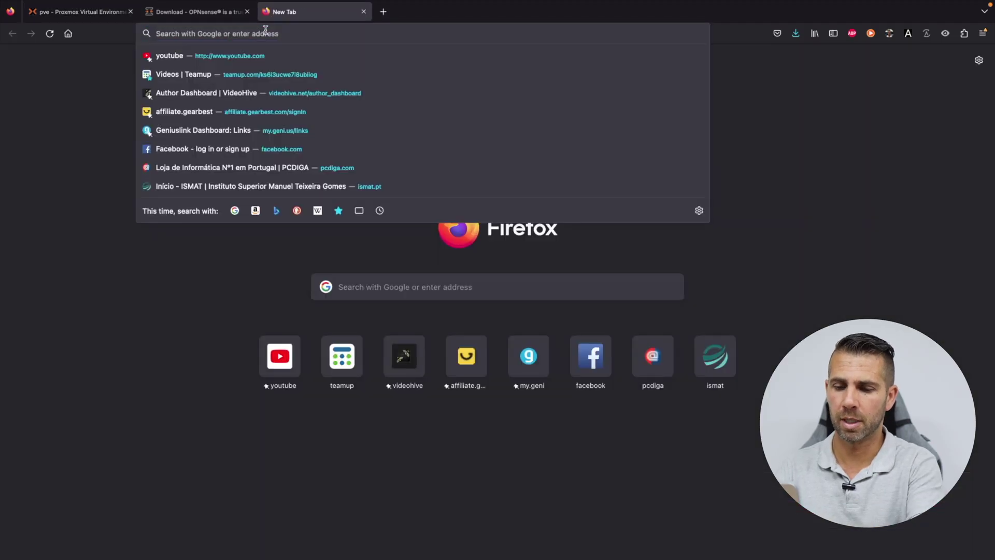
type("192.168.1.1")
key("Delete")
key("Return")
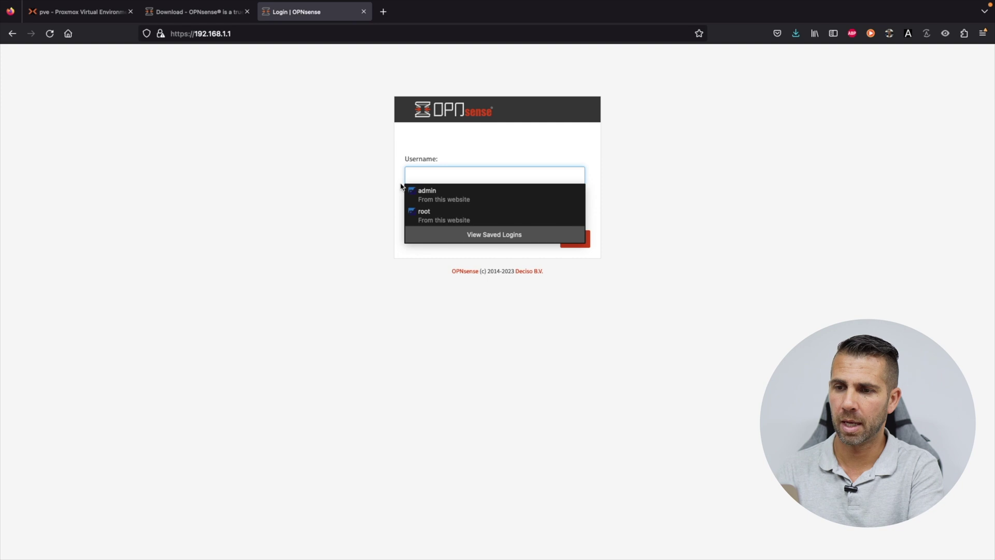
left_click(426, 212)
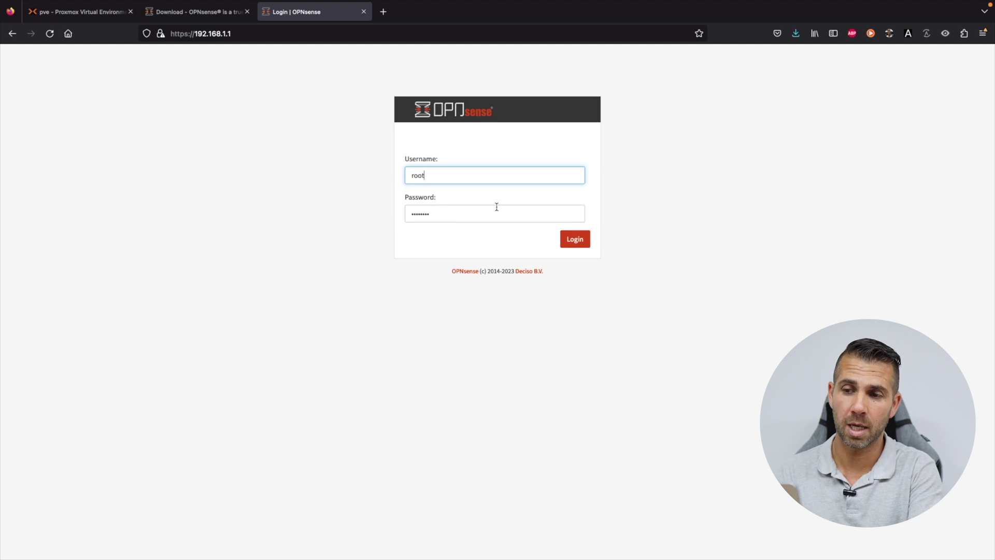
left_click(574, 240)
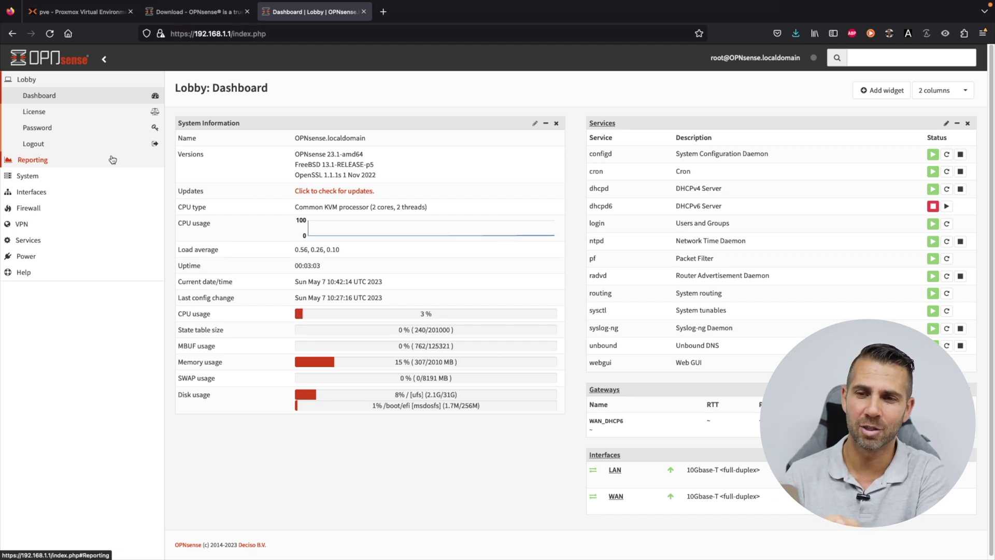
Start the system setup wizard and proceed to its general information page.
left_click(42, 175)
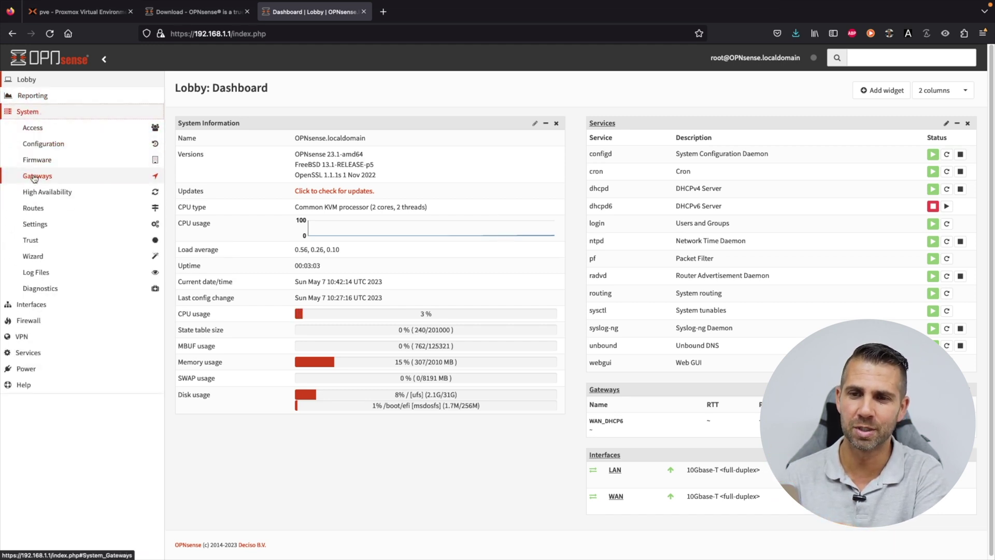
left_click(34, 257)
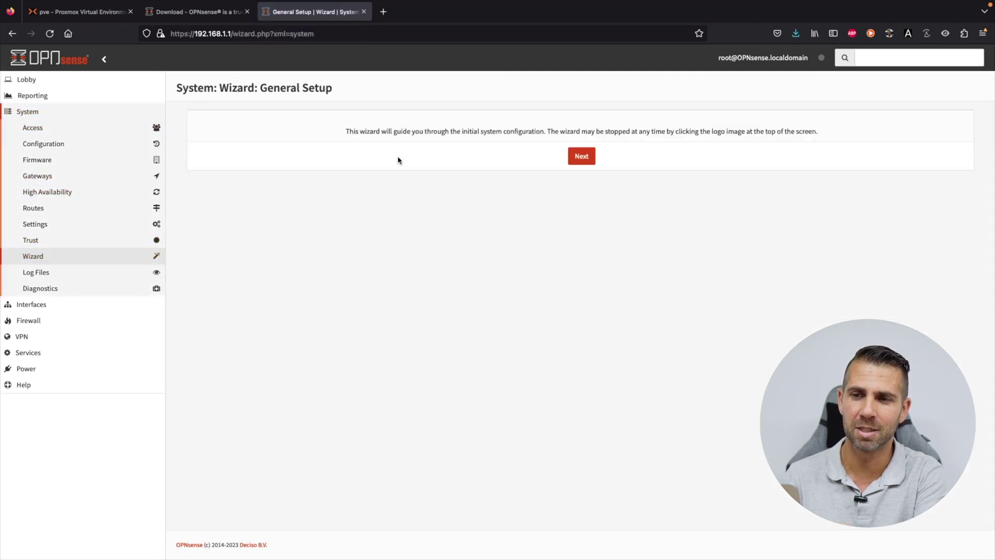
left_click(32, 112)
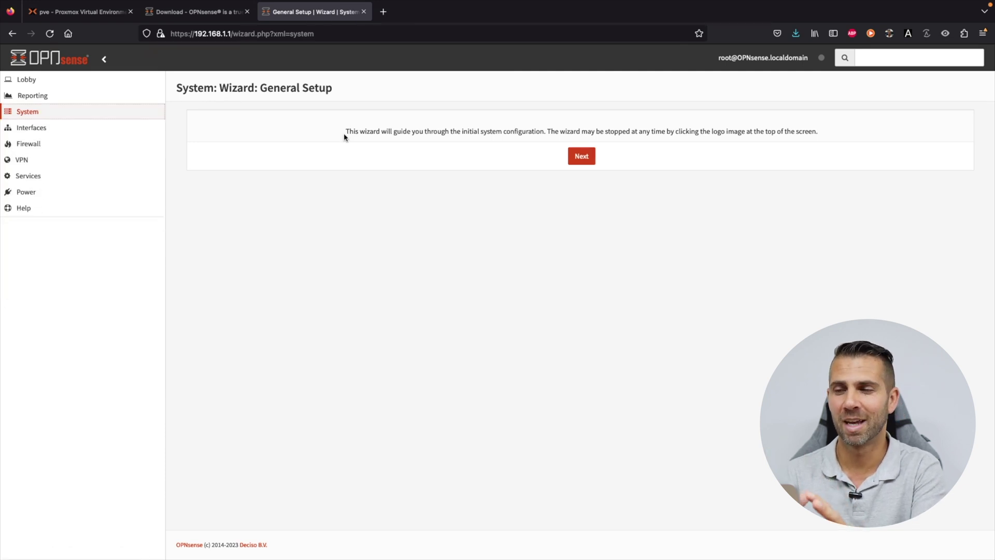
left_click(584, 157)
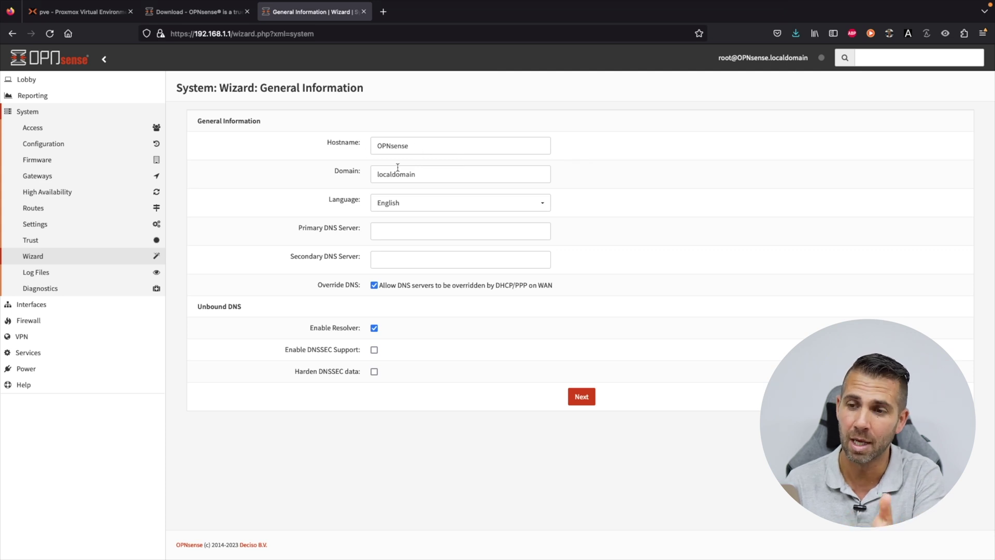
Review the available languages, keep English, and accept the wizard's general information with hostname OPNsense and domain localdomain.
left_click(448, 206)
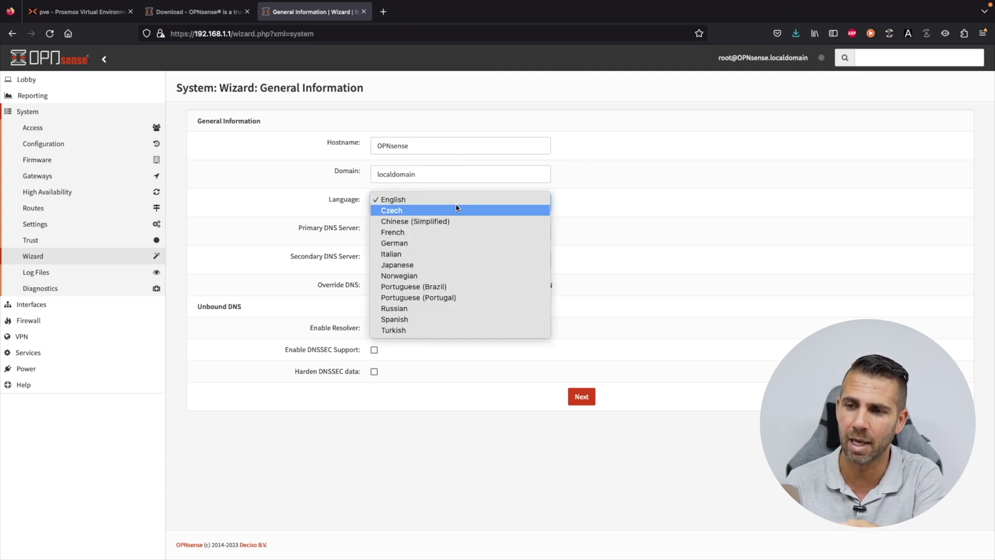
left_click(638, 194)
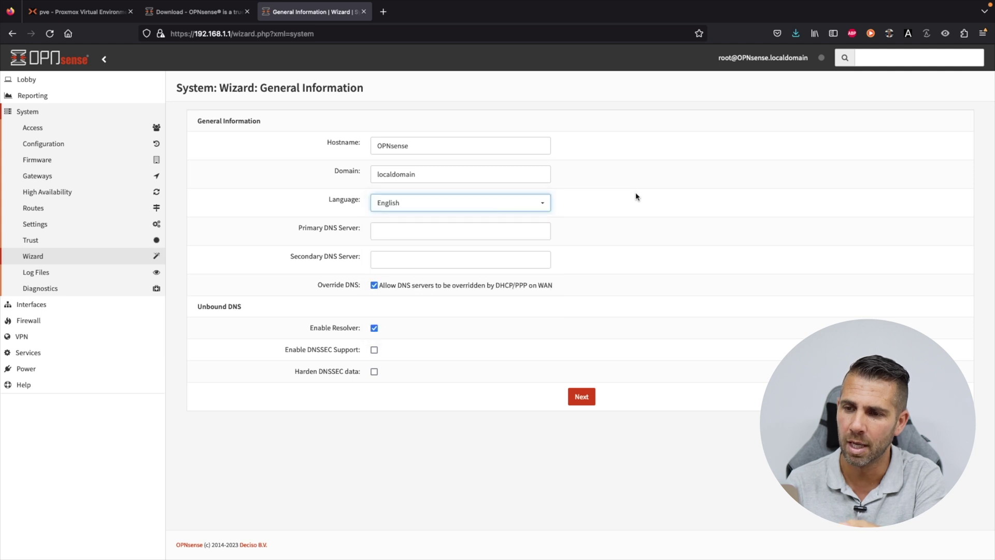
left_click(438, 202)
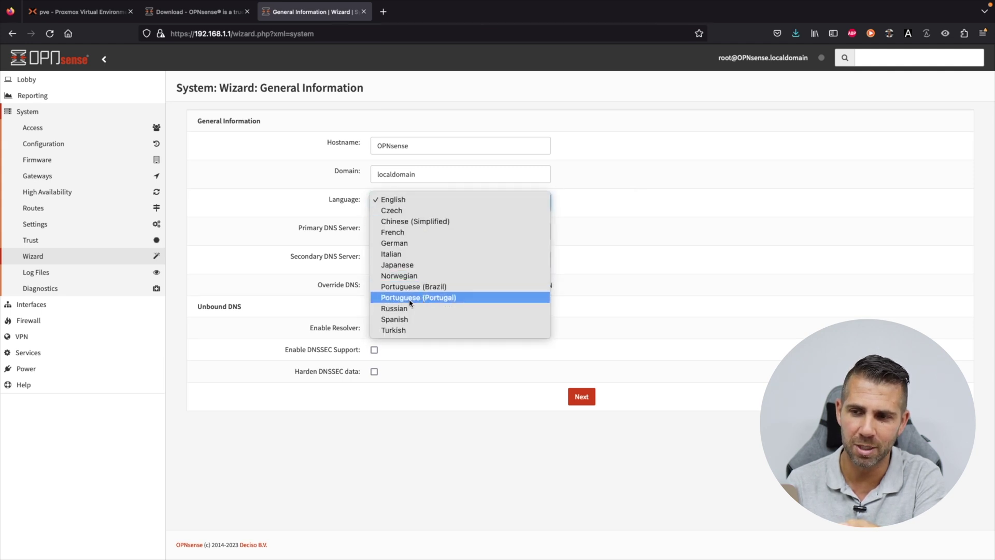
left_click(647, 294)
left_click(583, 397)
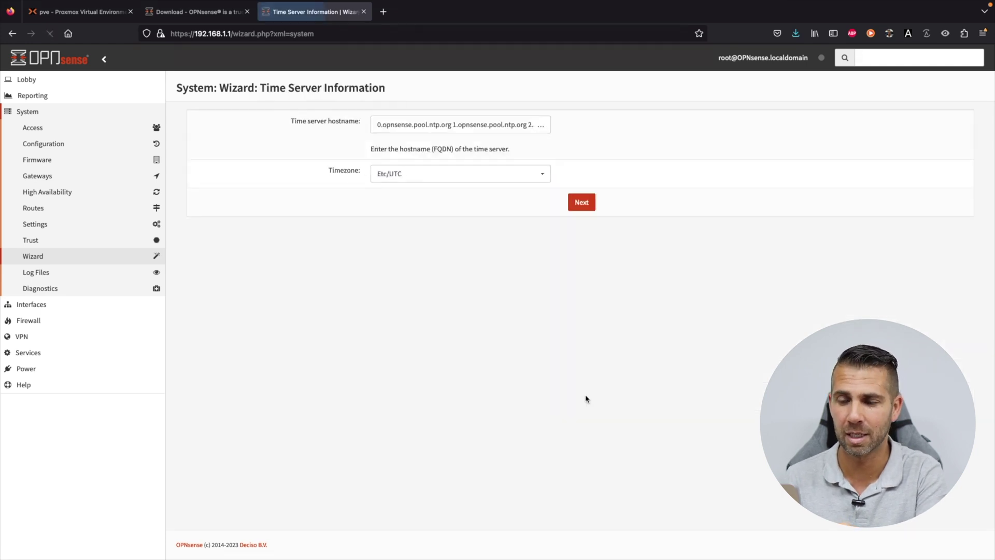
Keep the default time servers and the Etc/UTC timezone, and continue to the WAN interface configuration.
left_click(427, 180)
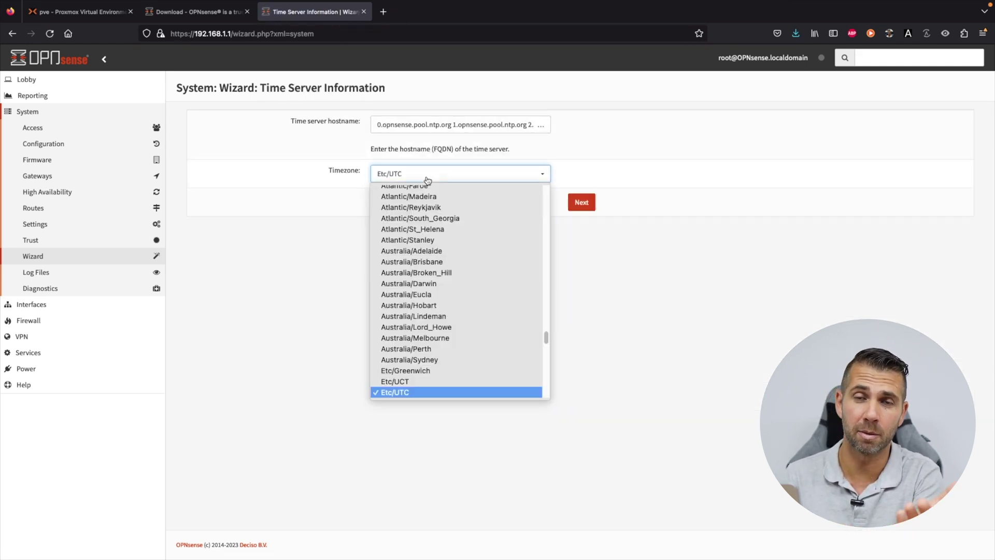
left_click(326, 213)
left_click(582, 202)
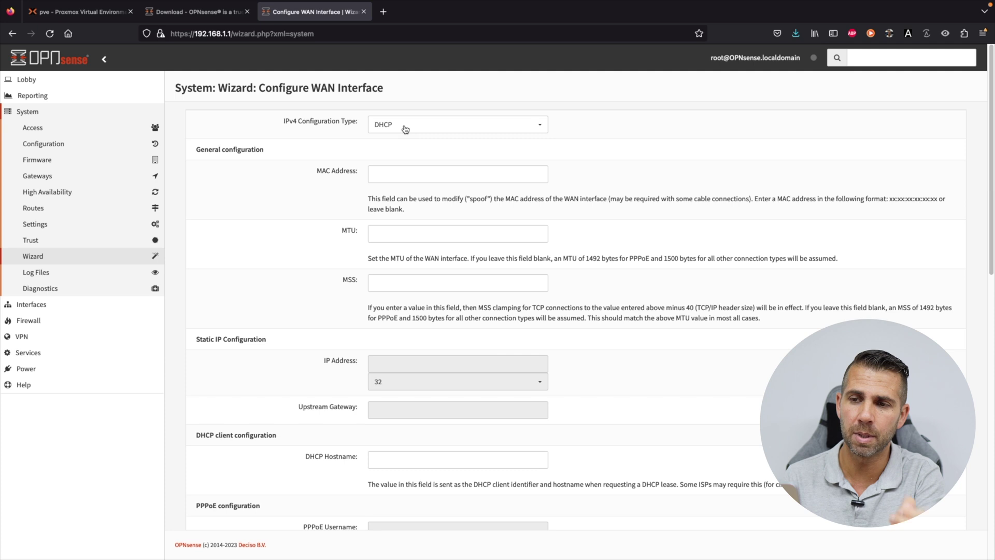
Accept the WAN interface with DHCP, private networks allowed and bogon networks blocked, and keep the LAN at 192.168.1.1 with subnet mask 24.
scroll(285, 327, "down", 15)
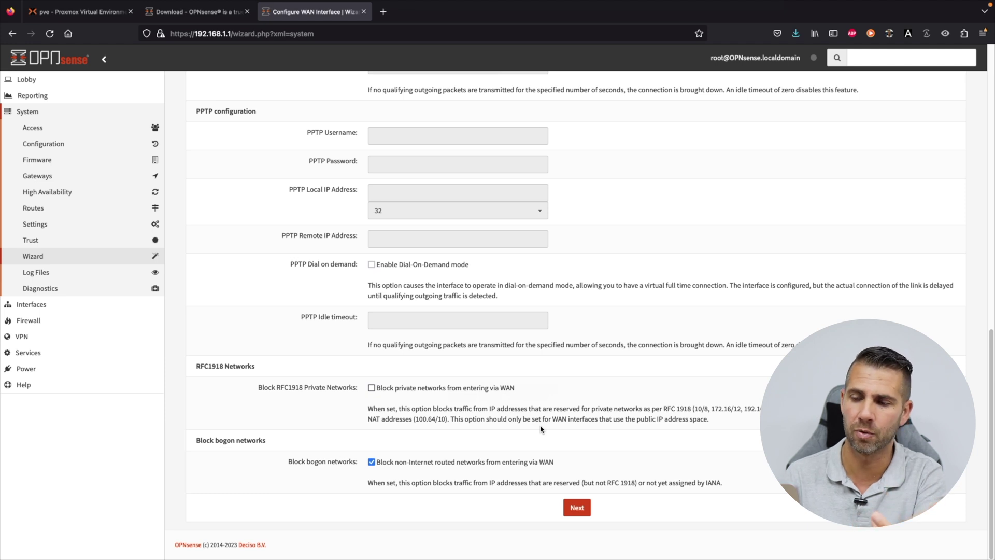
left_click(576, 508)
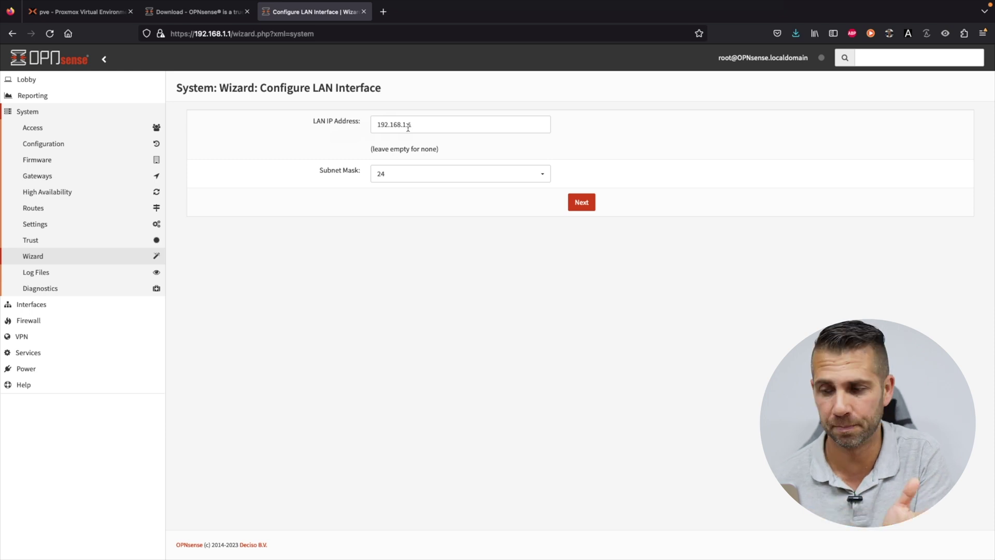
left_click(583, 205)
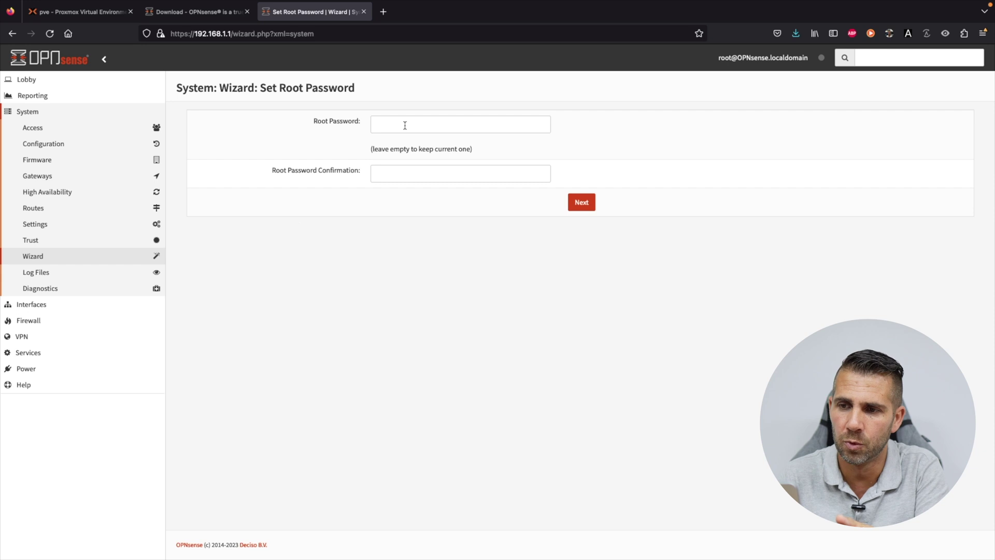
Keep the current root password, reload the configuration to apply the wizard's changes, and return to the dashboard.
left_click(583, 203)
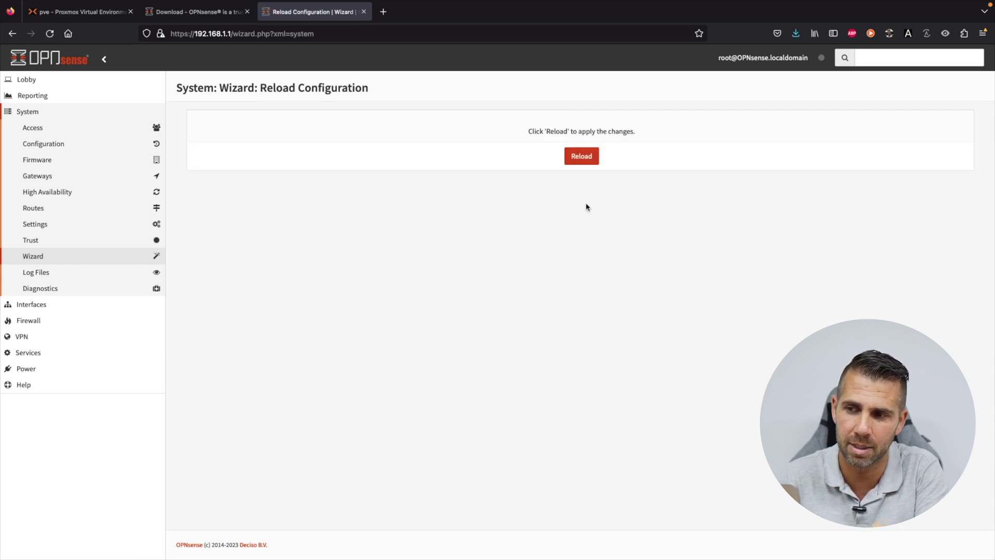
left_click(591, 156)
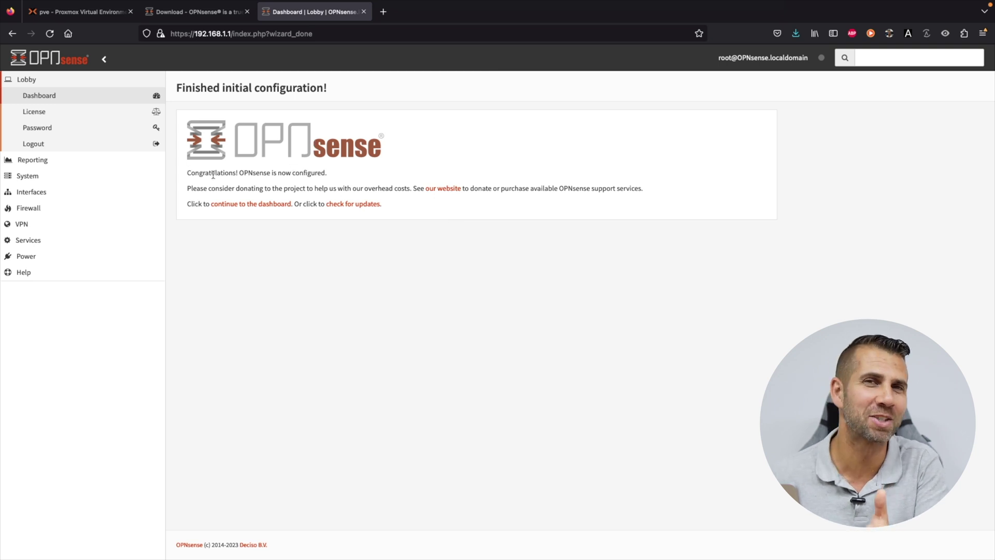
left_click(261, 204)
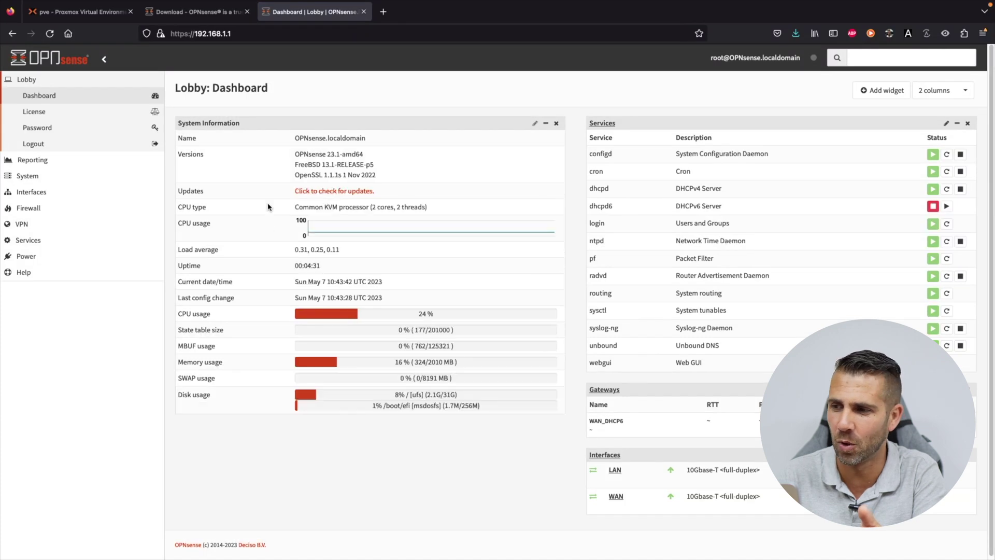